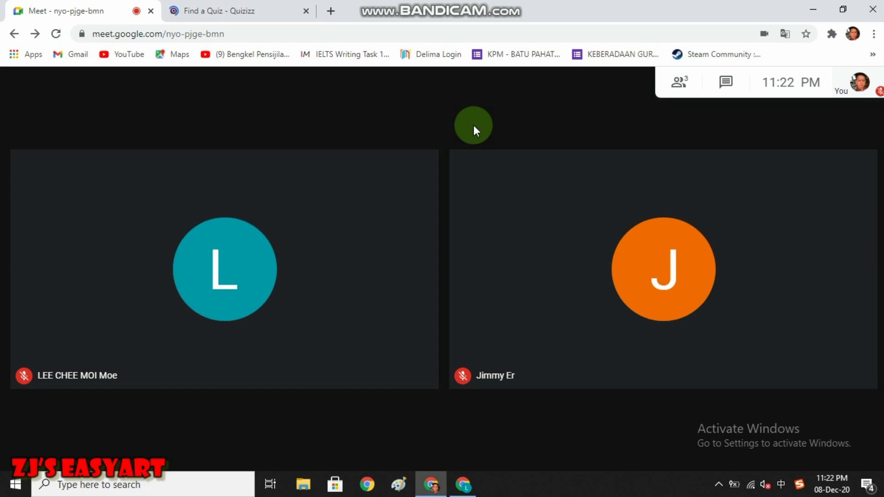
Step: Switch to the Quizizz tab and view the options for creating new content
{"action": "left_click", "coordinate": [231, 13]}
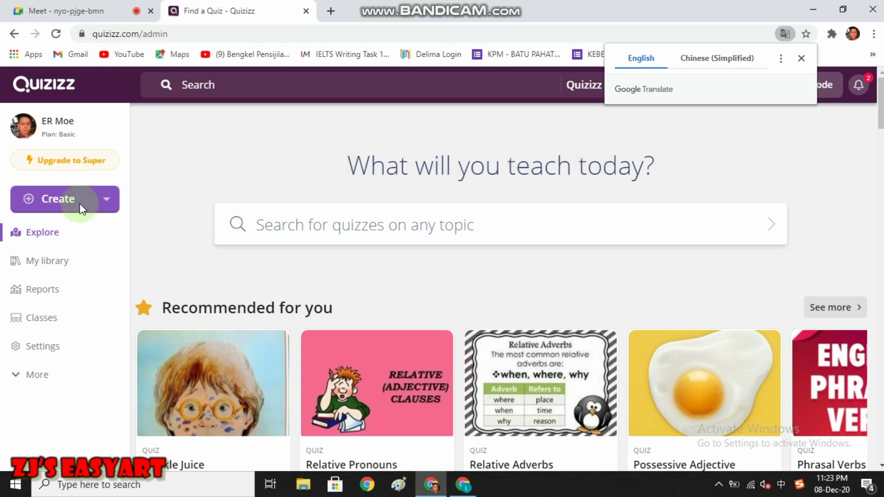
{"action": "left_click", "coordinate": [101, 202]}
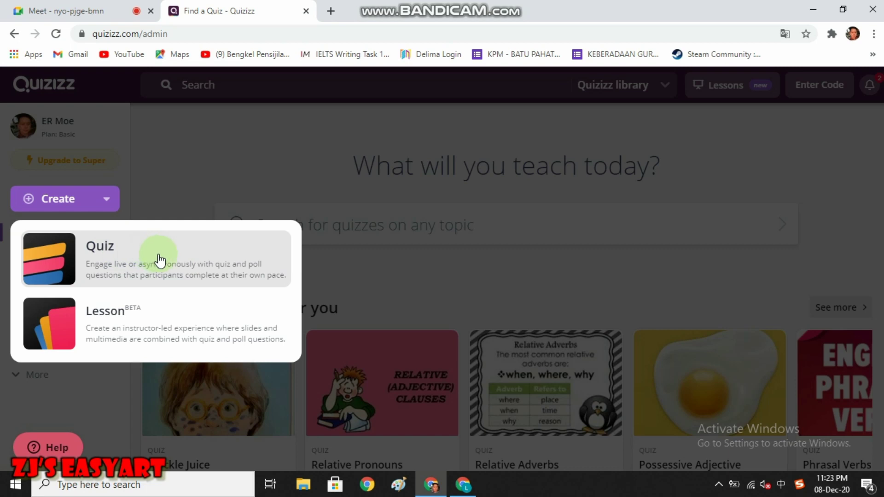
{"action": "left_click", "coordinate": [233, 174]}
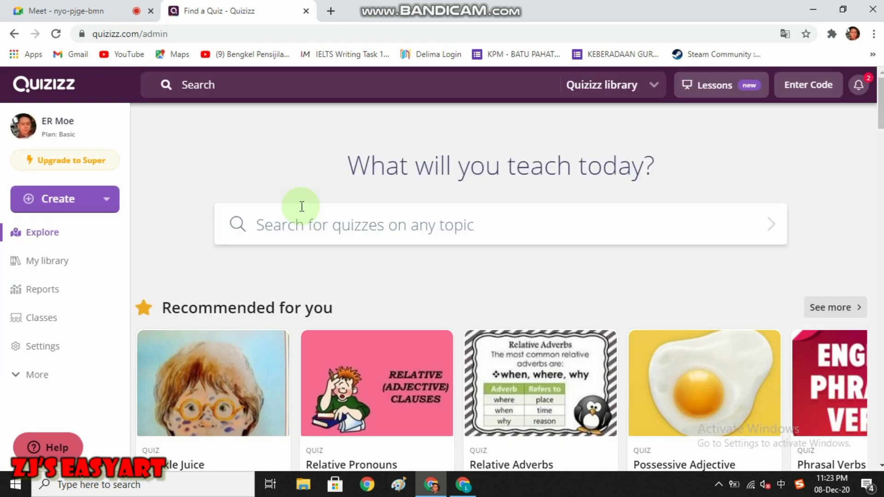
Step: Search the Quizizz library for quizzes on "in on at"
{"action": "left_click", "coordinate": [315, 230]}
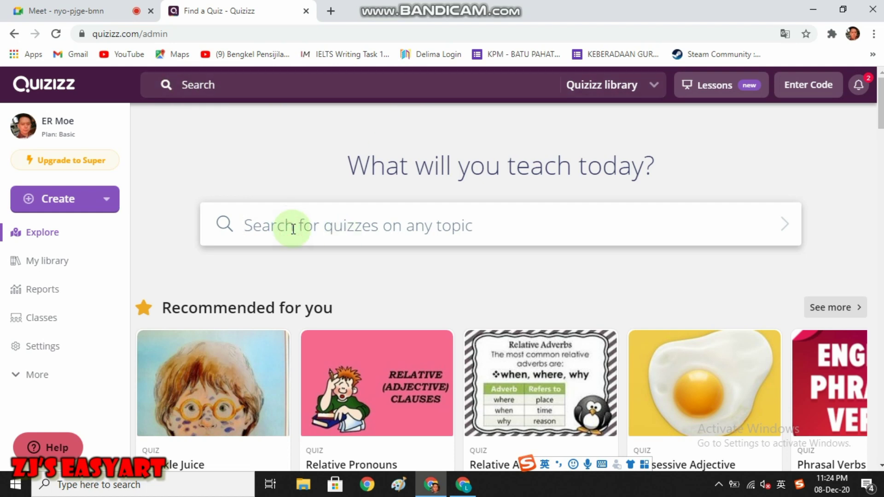
{"action": "type", "text": "in on at"}
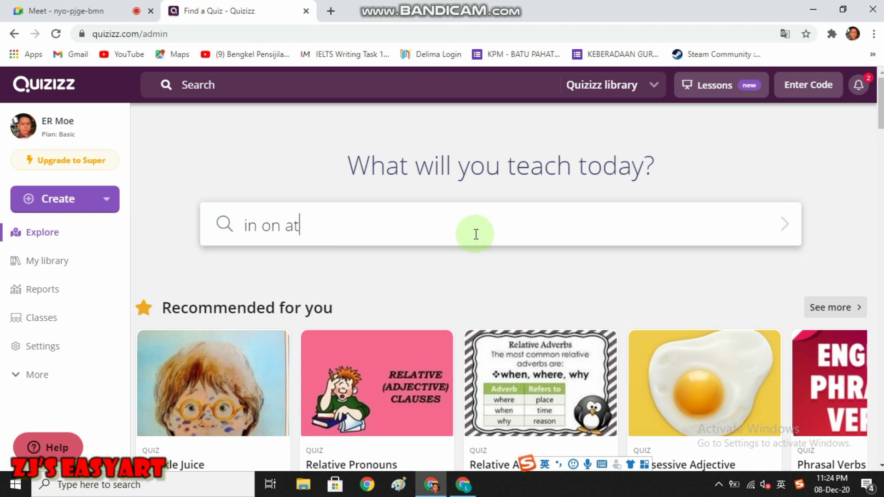
{"action": "key", "text": "Return"}
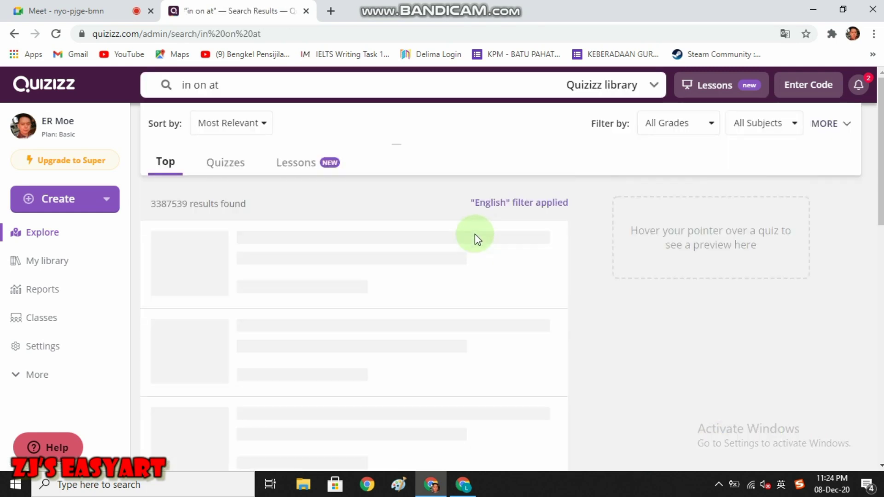
Step: Browse the search results and their previews for a suitable quiz on the prepositions in, on and at
{"action": "scroll", "coordinate": [442, 276], "scroll_direction": "down", "scroll_amount": 5}
{"action": "mouse_move", "coordinate": [432, 281]}
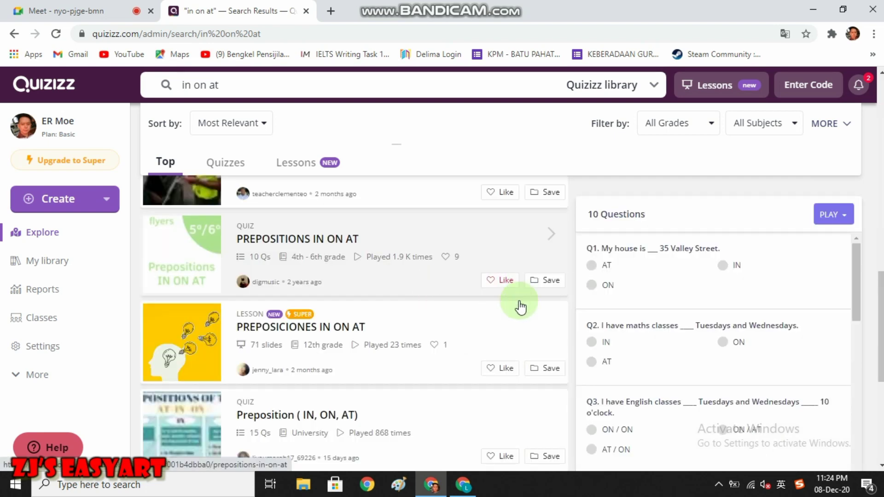
{"action": "scroll", "coordinate": [393, 317], "scroll_direction": "up", "scroll_amount": 4}
{"action": "scroll", "coordinate": [309, 308], "scroll_direction": "up", "scroll_amount": 12}
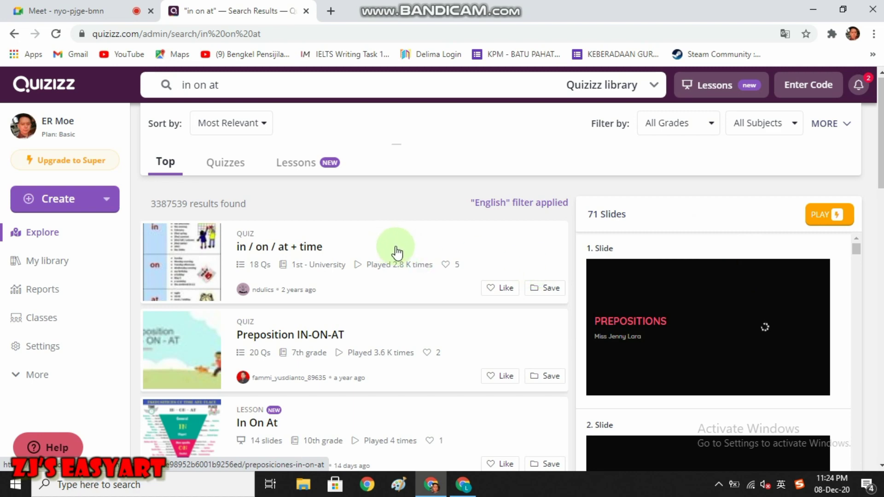
{"action": "scroll", "coordinate": [321, 285], "scroll_direction": "down", "scroll_amount": 3}
{"action": "scroll", "coordinate": [320, 285], "scroll_direction": "up", "scroll_amount": 3}
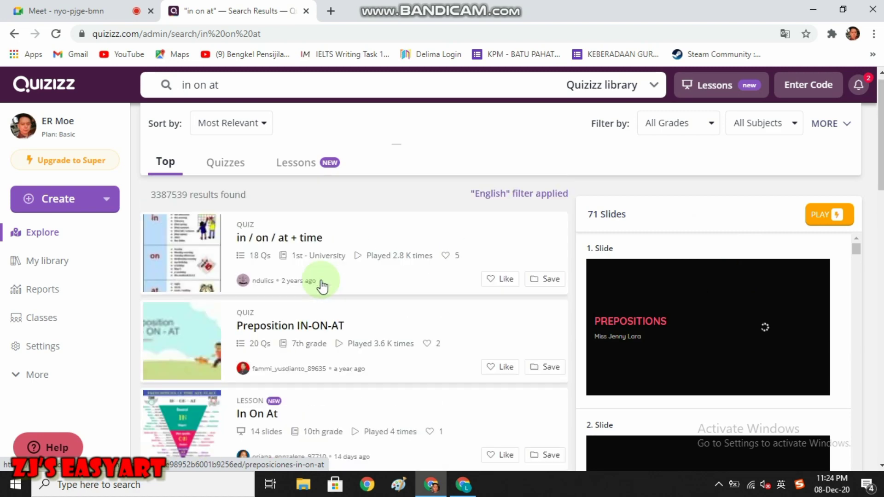
{"action": "scroll", "coordinate": [320, 285], "scroll_direction": "down", "scroll_amount": 8}
{"action": "scroll", "coordinate": [320, 285], "scroll_direction": "up", "scroll_amount": 3}
{"action": "scroll", "coordinate": [329, 295], "scroll_direction": "down", "scroll_amount": 9}
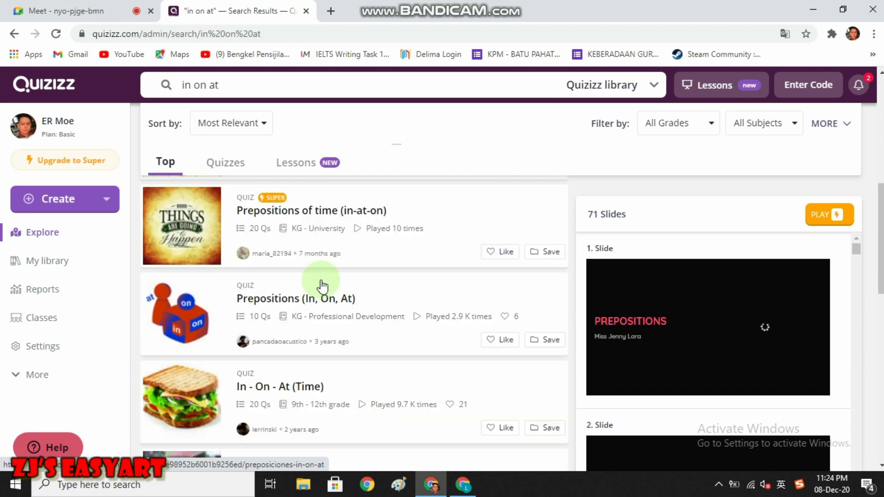
{"action": "scroll", "coordinate": [363, 296], "scroll_direction": "up", "scroll_amount": 2}
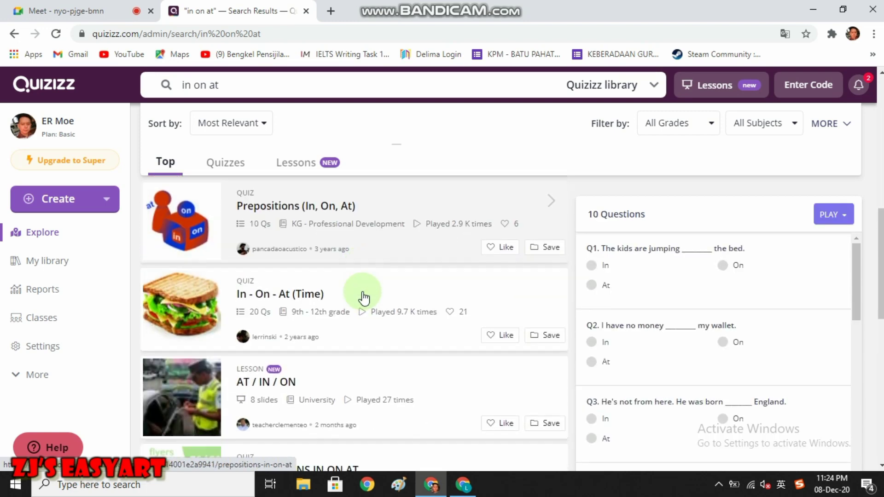
{"action": "scroll", "coordinate": [364, 296], "scroll_direction": "down", "scroll_amount": 5}
{"action": "scroll", "coordinate": [364, 297], "scroll_direction": "down", "scroll_amount": 3}
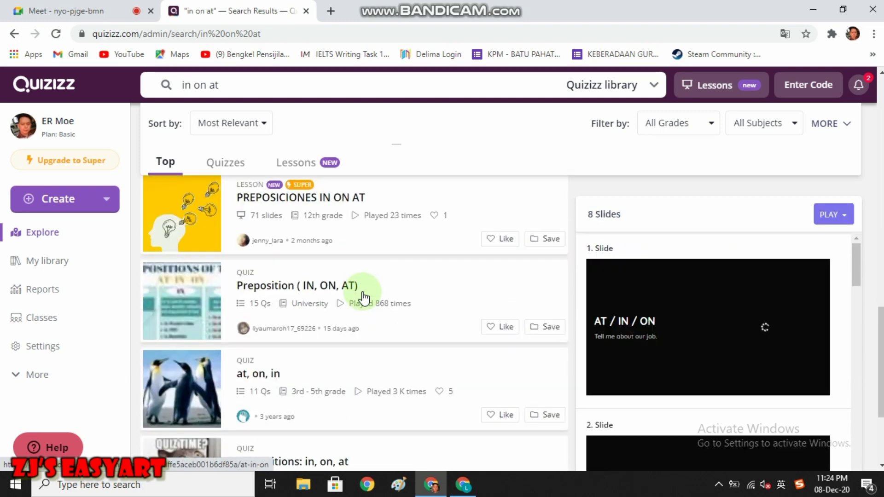
{"action": "scroll", "coordinate": [364, 298], "scroll_direction": "up", "scroll_amount": 6}
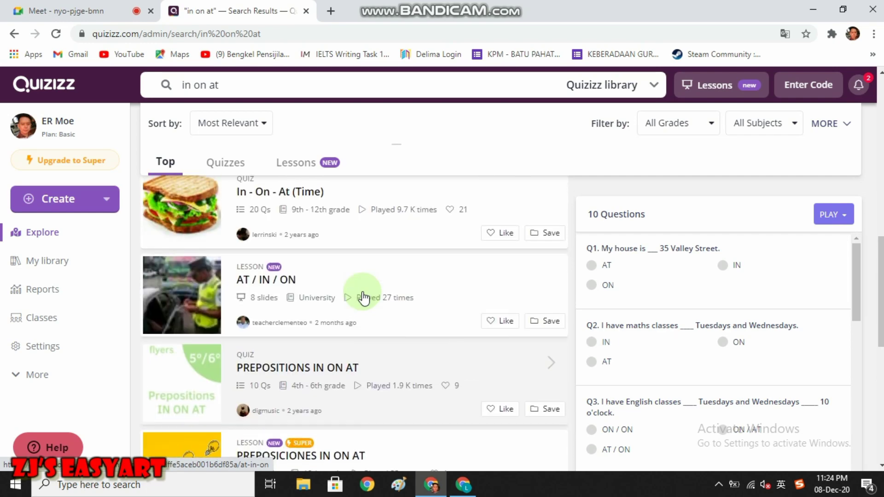
{"action": "scroll", "coordinate": [364, 298], "scroll_direction": "down", "scroll_amount": 2}
{"action": "scroll", "coordinate": [276, 334], "scroll_direction": "down", "scroll_amount": 1}
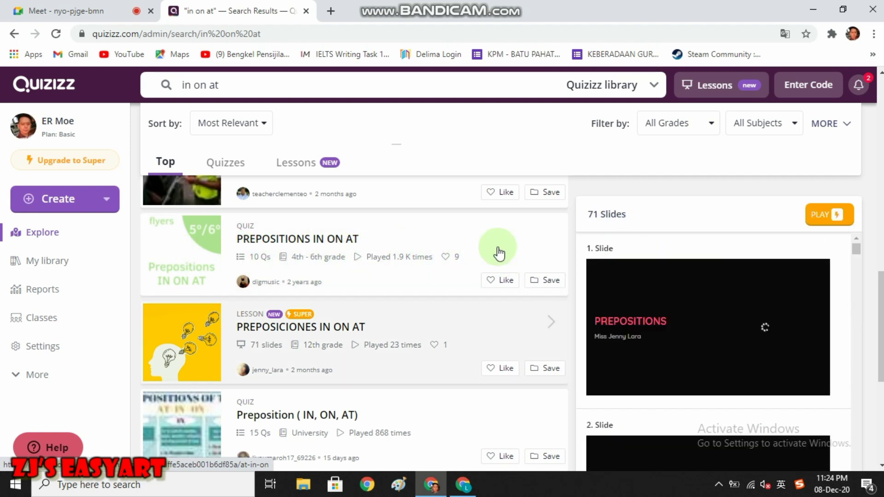
{"action": "key", "text": "Down"}
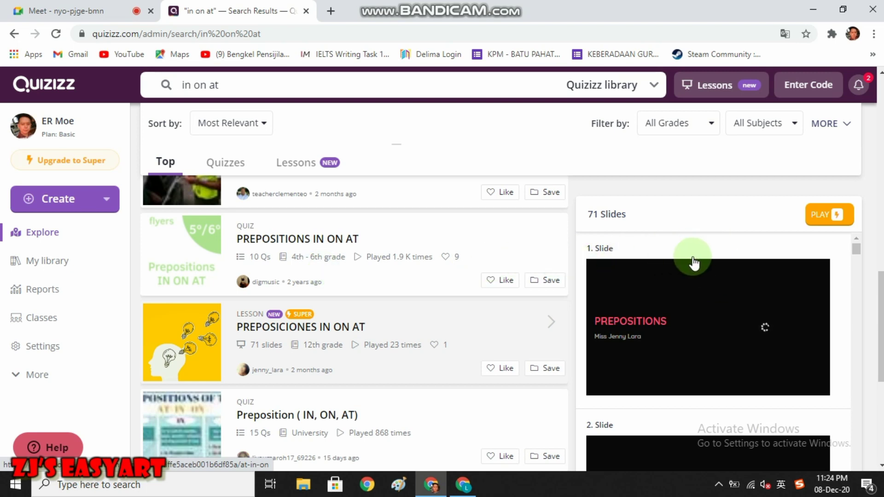
Step: Look through the question preview of the PREPOSITIONS IN ON AT quiz for 4th - 6th grade and open its details page
{"action": "scroll", "coordinate": [729, 272], "scroll_direction": "down", "scroll_amount": 5}
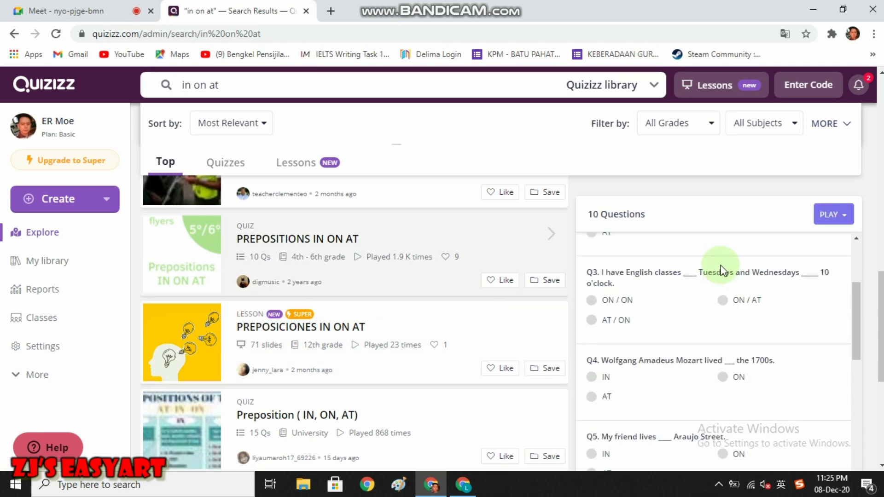
{"action": "scroll", "coordinate": [730, 277], "scroll_direction": "down", "scroll_amount": 2}
{"action": "scroll", "coordinate": [729, 279], "scroll_direction": "up", "scroll_amount": 4}
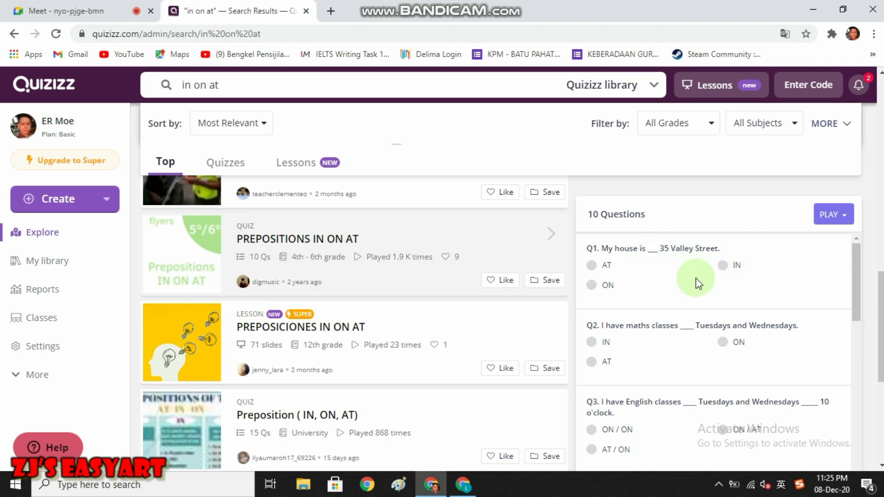
{"action": "scroll", "coordinate": [704, 285], "scroll_direction": "down", "scroll_amount": 3}
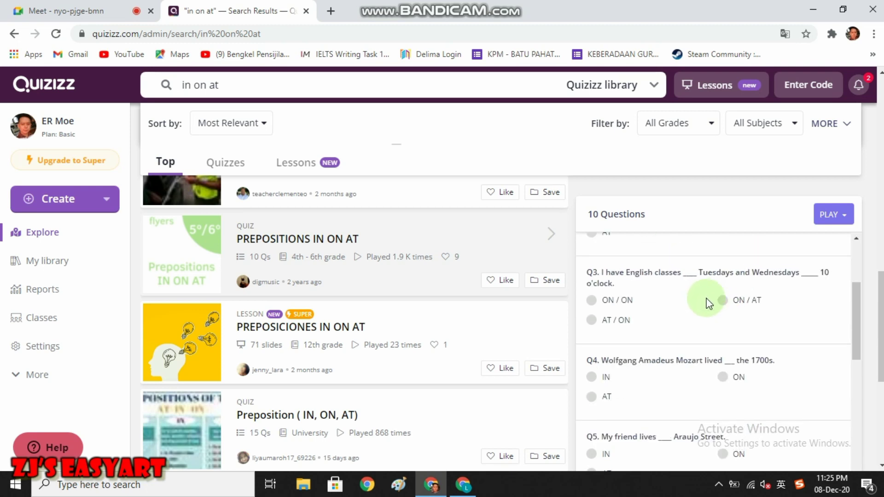
{"action": "left_click", "coordinate": [550, 233]}
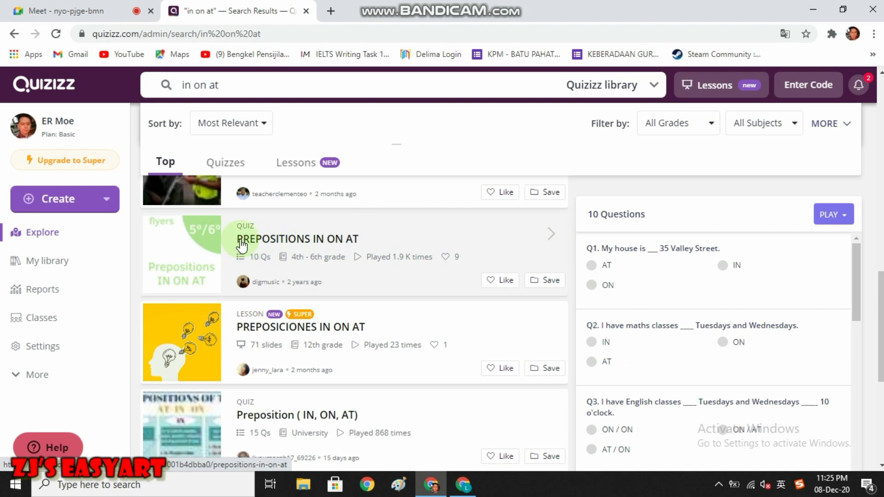
{"action": "left_click", "coordinate": [411, 247]}
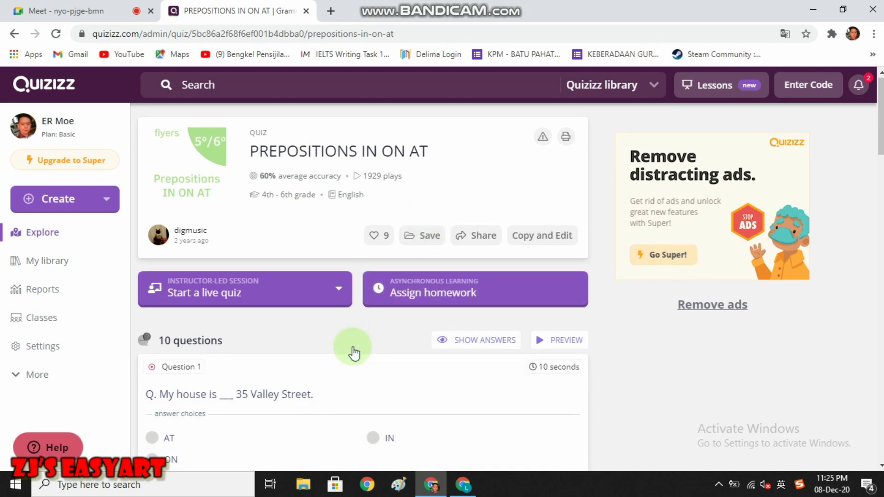
Step: Show the answers of the PREPOSITIONS IN ON AT quiz and review its questions with their correct choices
{"action": "scroll", "coordinate": [351, 343], "scroll_direction": "down", "scroll_amount": 4}
{"action": "scroll", "coordinate": [354, 354], "scroll_direction": "up", "scroll_amount": 5}
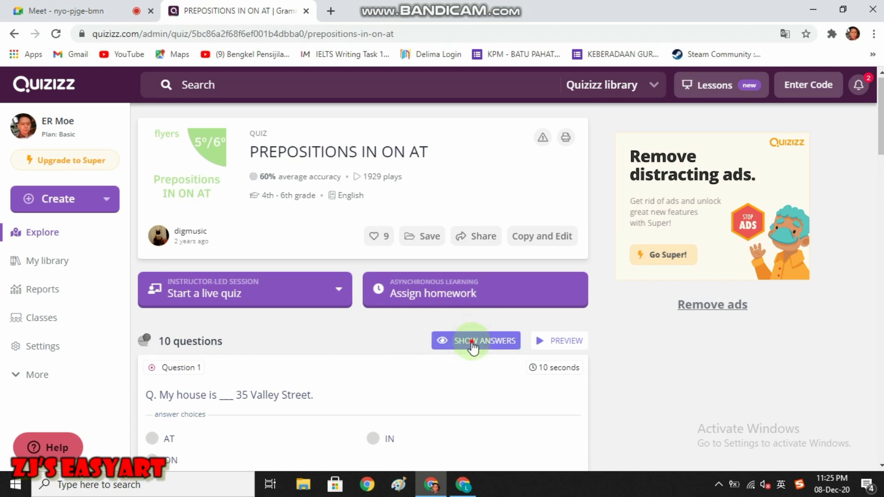
{"action": "left_click", "coordinate": [472, 348]}
{"action": "scroll", "coordinate": [324, 352], "scroll_direction": "down", "scroll_amount": 3}
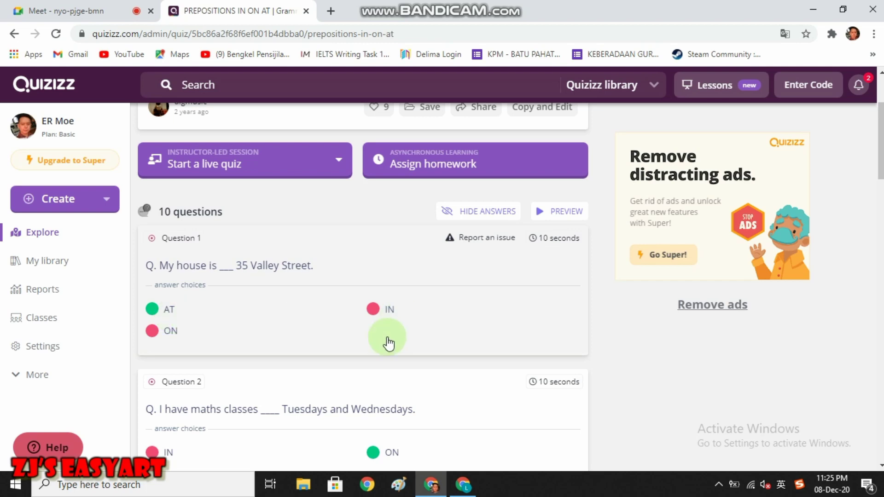
{"action": "scroll", "coordinate": [388, 343], "scroll_direction": "down", "scroll_amount": 7}
{"action": "scroll", "coordinate": [313, 343], "scroll_direction": "up", "scroll_amount": 3}
{"action": "scroll", "coordinate": [368, 350], "scroll_direction": "down", "scroll_amount": 2}
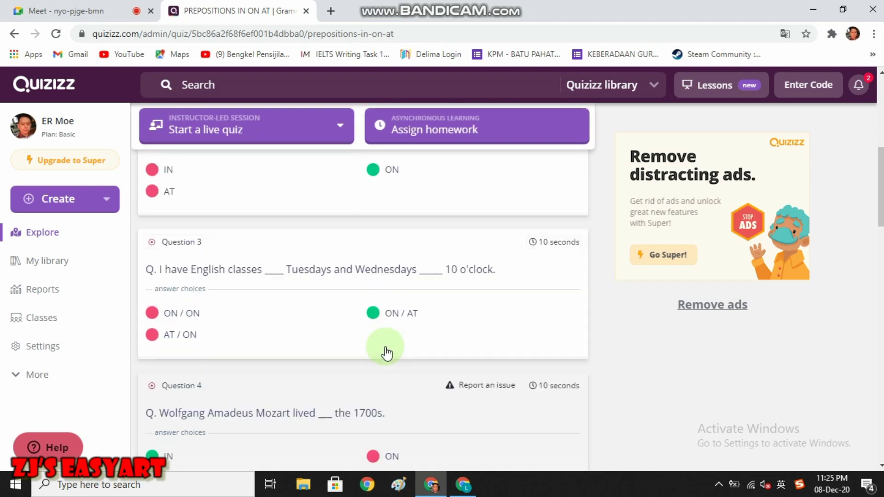
{"action": "scroll", "coordinate": [387, 352], "scroll_direction": "up", "scroll_amount": 8}
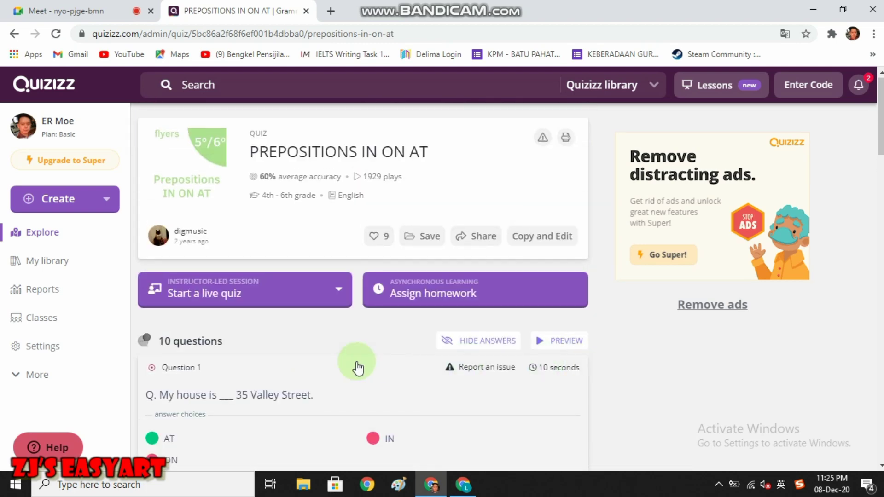
{"action": "scroll", "coordinate": [358, 367], "scroll_direction": "down", "scroll_amount": 3}
{"action": "scroll", "coordinate": [357, 367], "scroll_direction": "up", "scroll_amount": 3}
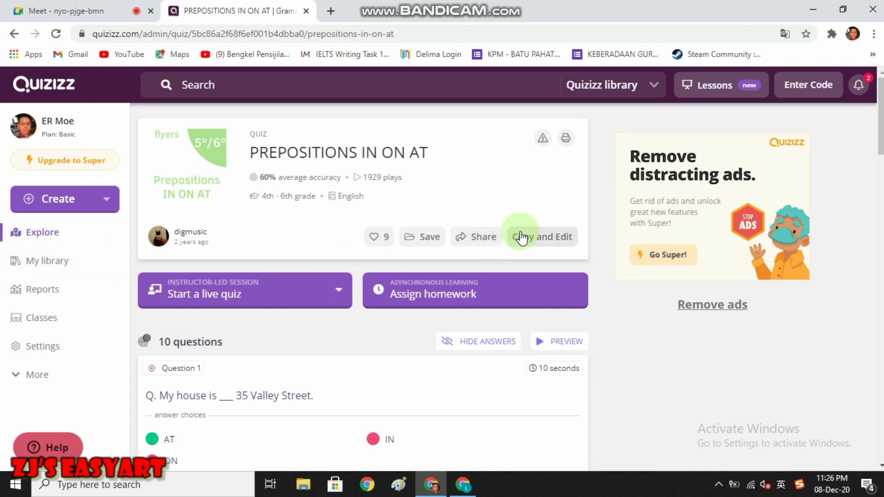
Step: Make an editable copy of the PREPOSITIONS IN ON AT quiz and look over its questions in the editor
{"action": "left_click", "coordinate": [533, 241]}
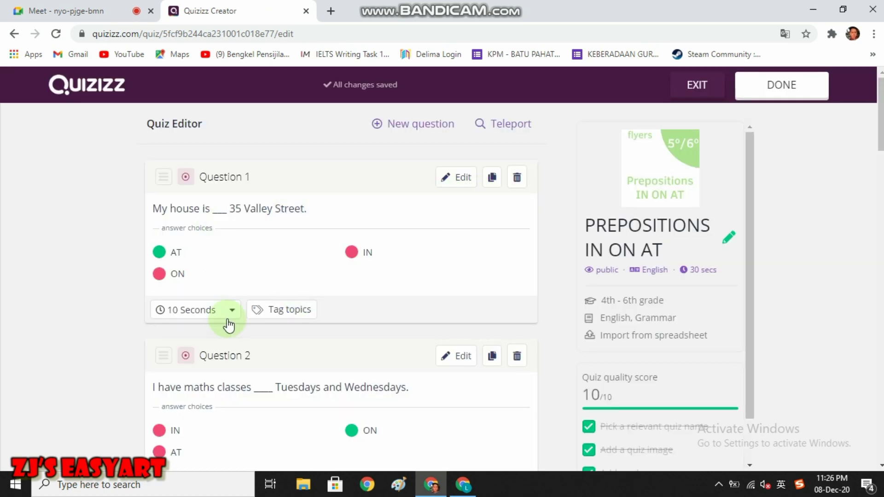
{"action": "scroll", "coordinate": [307, 310], "scroll_direction": "down", "scroll_amount": 20}
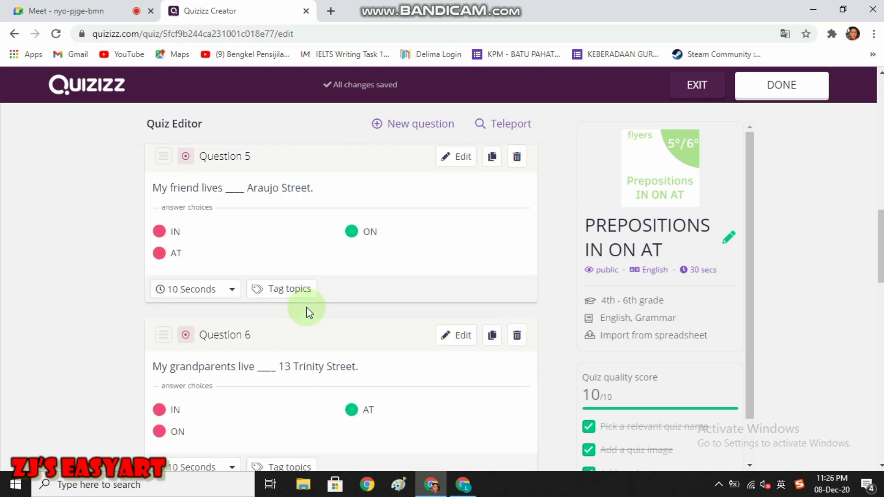
{"action": "scroll", "coordinate": [307, 310], "scroll_direction": "down", "scroll_amount": 10}
{"action": "scroll", "coordinate": [308, 310], "scroll_direction": "up", "scroll_amount": 20}
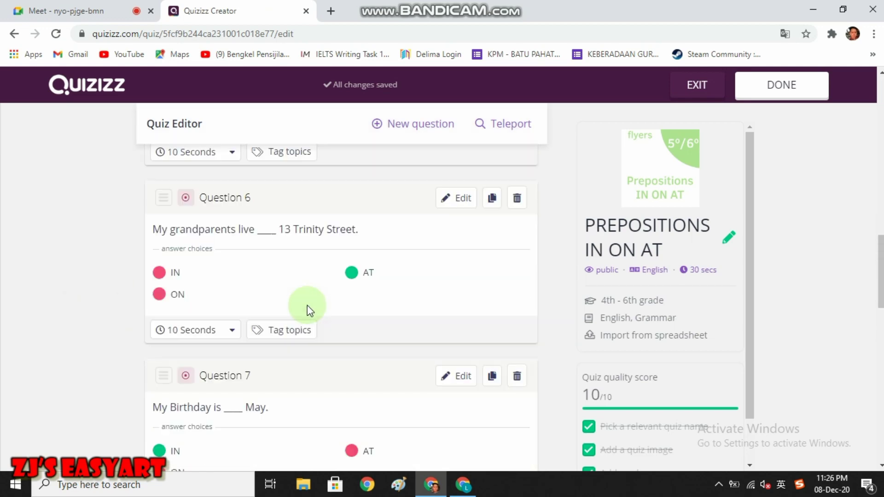
{"action": "scroll", "coordinate": [307, 305], "scroll_direction": "up", "scroll_amount": 11}
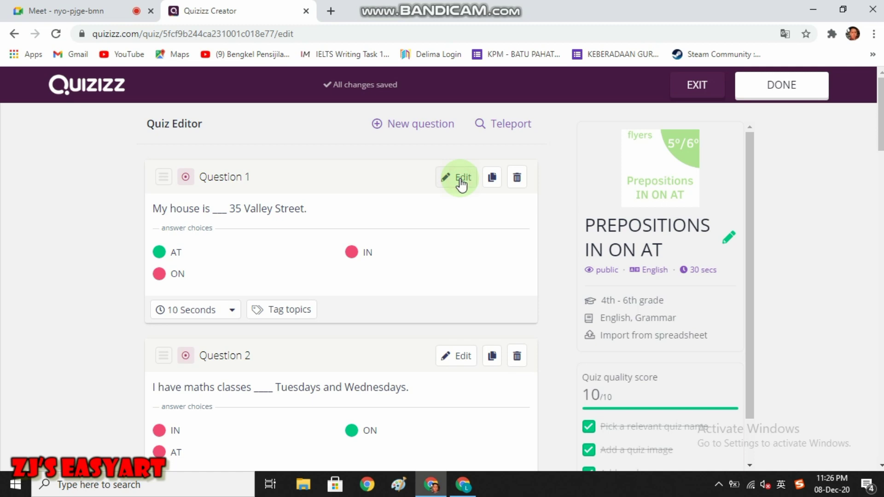
Step: Edit Question 1 and rewrite its three answer options in lowercase as "at", "in" and "on"
{"action": "left_click", "coordinate": [146, 221]}
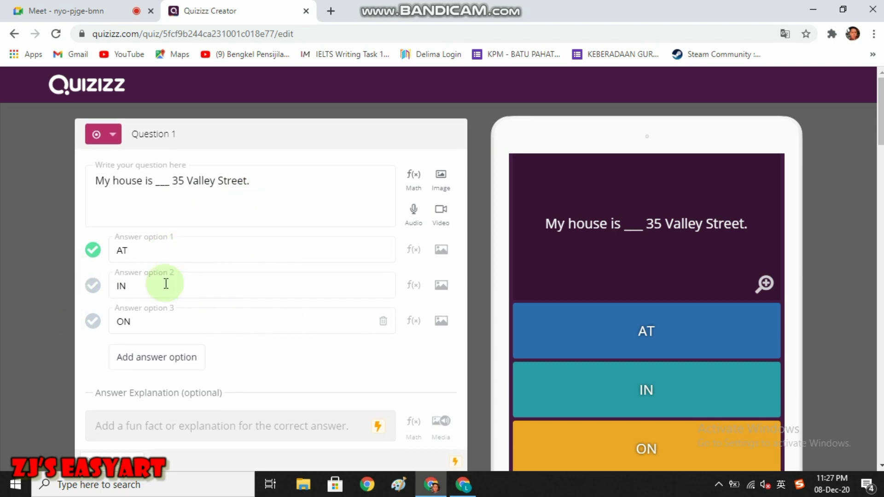
{"action": "left_click", "coordinate": [174, 247]}
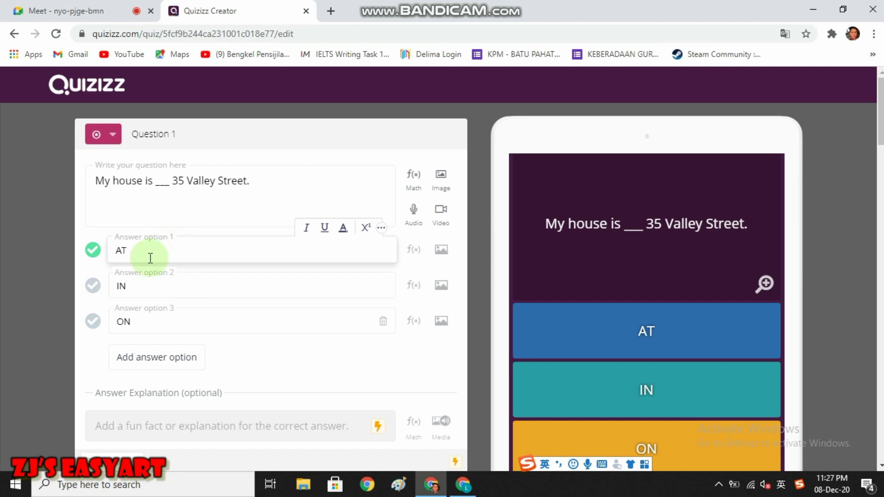
{"action": "key", "text": "BackSpace"}
{"action": "key", "text": "BackSpace"}
{"action": "double_click", "coordinate": [156, 286]}
{"action": "type", "text": "in"}
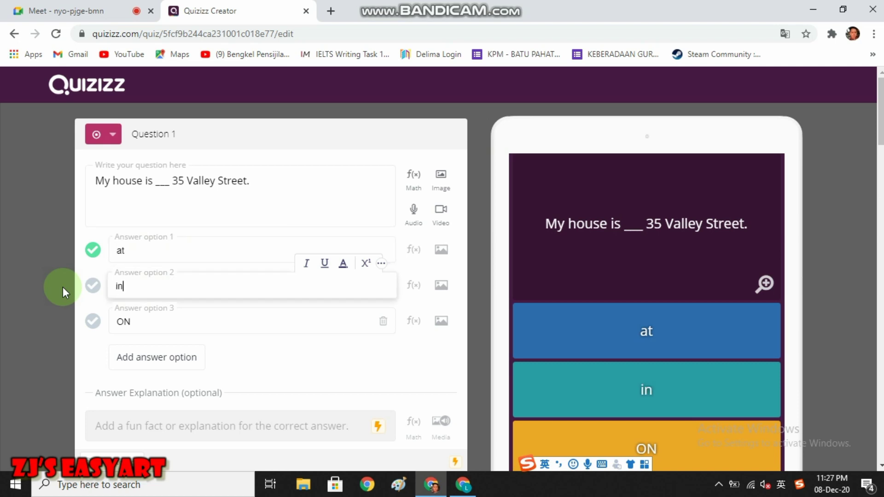
{"action": "double_click", "coordinate": [138, 321]}
{"action": "key", "text": "BackSpace"}
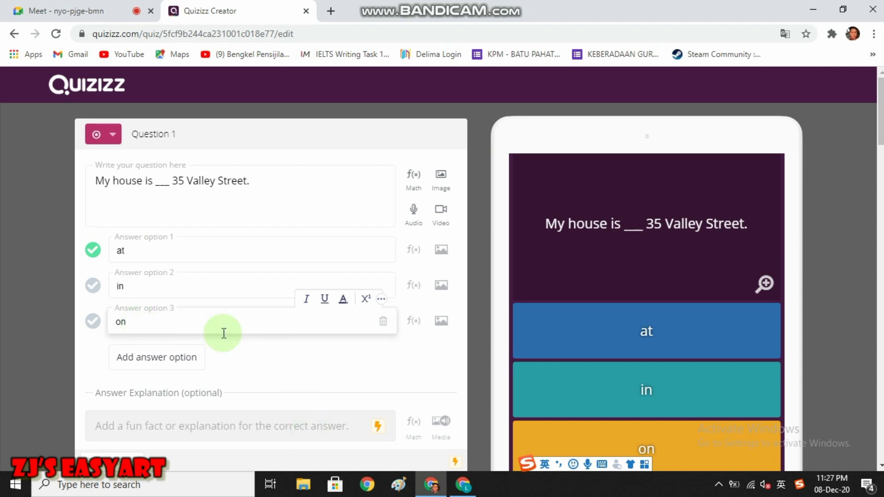
Step: Mark answer option 2, "in", as the correct answer of Question 1
{"action": "left_click", "coordinate": [94, 288]}
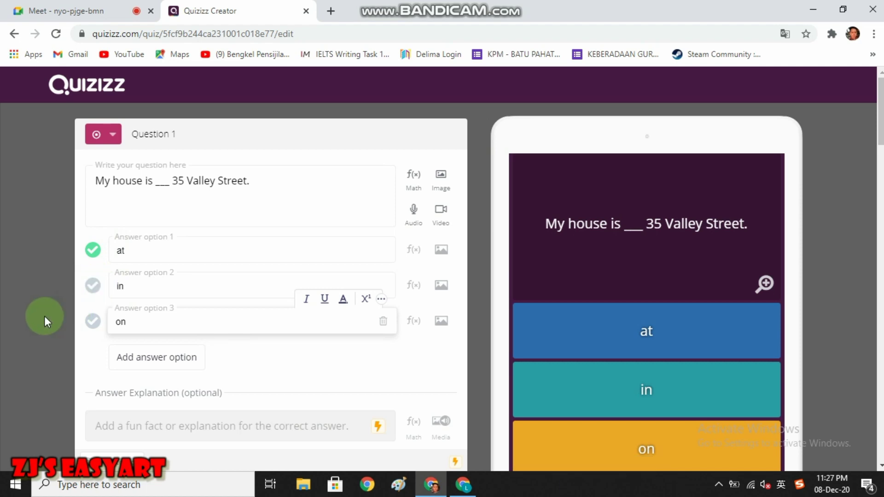
{"action": "left_click", "coordinate": [86, 254]}
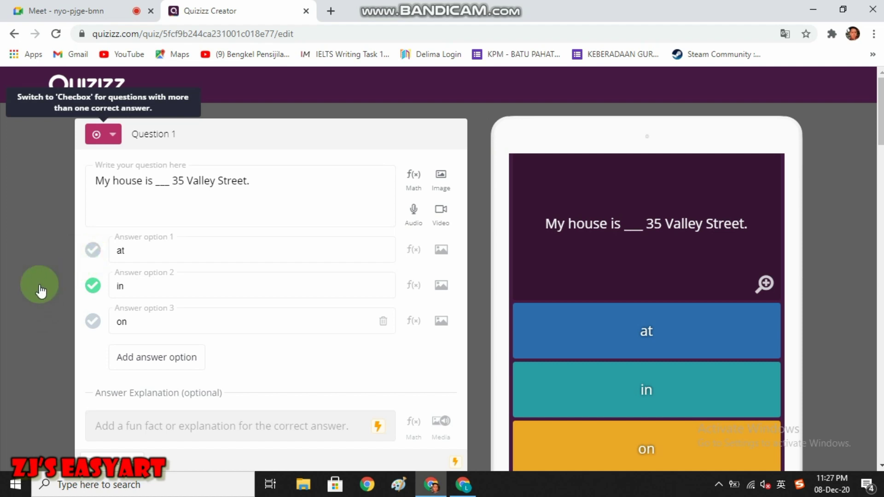
Step: Mark "at" as the correct answer of Question 1 and set its time limit to 20 seconds
{"action": "scroll", "coordinate": [303, 262], "scroll_direction": "down", "scroll_amount": 10}
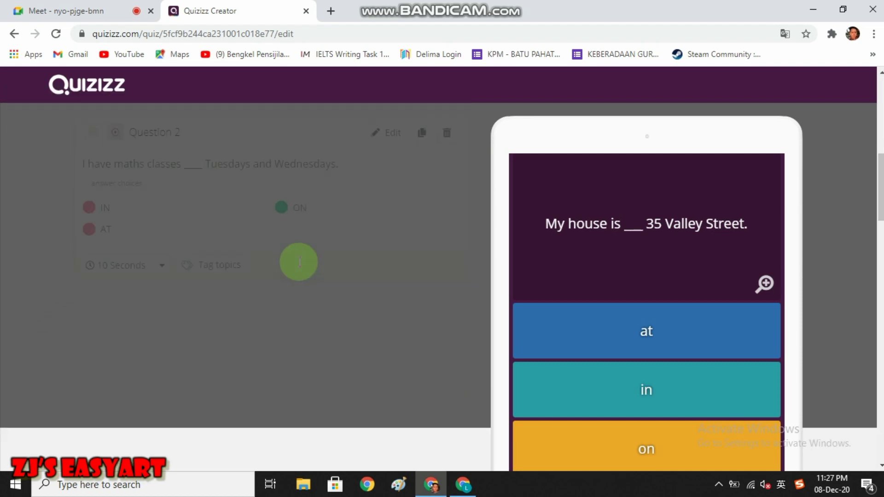
{"action": "scroll", "coordinate": [296, 270], "scroll_direction": "up", "scroll_amount": 5}
{"action": "scroll", "coordinate": [290, 276], "scroll_direction": "down", "scroll_amount": 3}
{"action": "scroll", "coordinate": [174, 303], "scroll_direction": "up", "scroll_amount": 4}
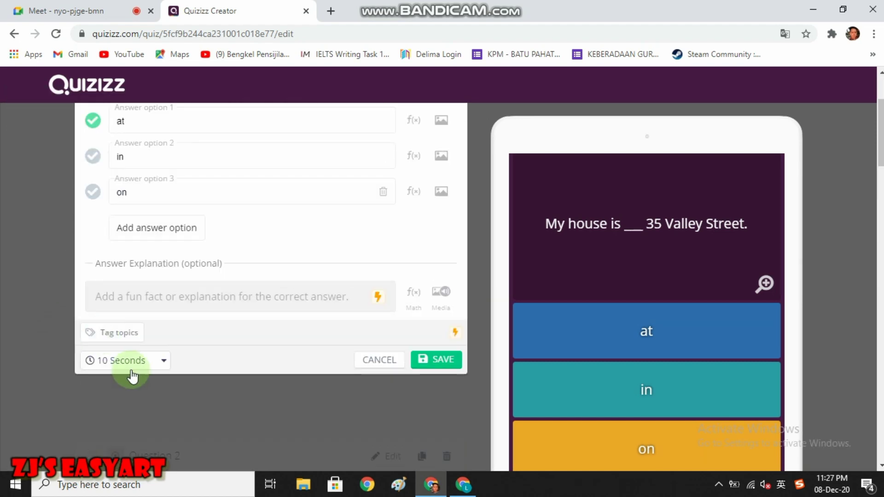
{"action": "left_click", "coordinate": [155, 362]}
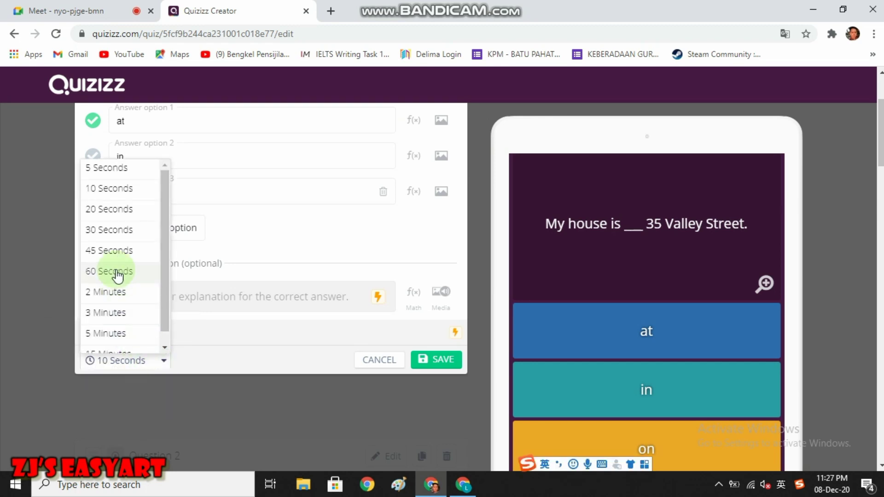
{"action": "scroll", "coordinate": [121, 303], "scroll_direction": "up", "scroll_amount": 1}
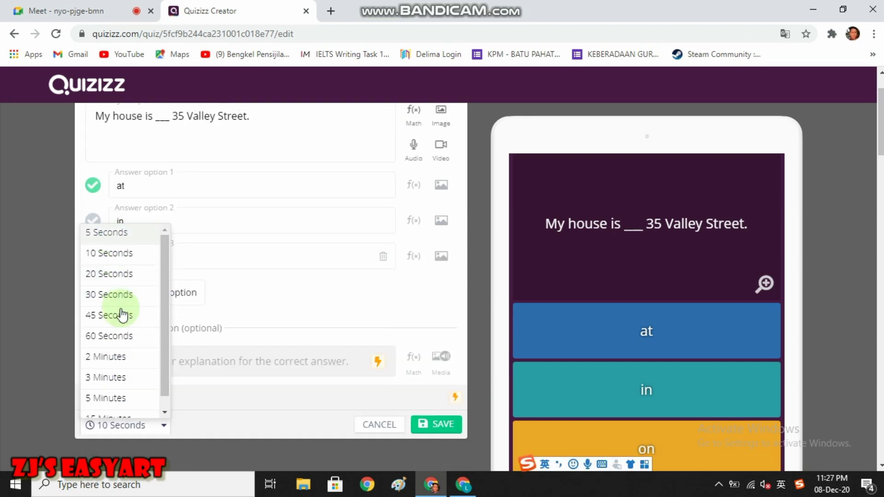
{"action": "left_click", "coordinate": [120, 276]}
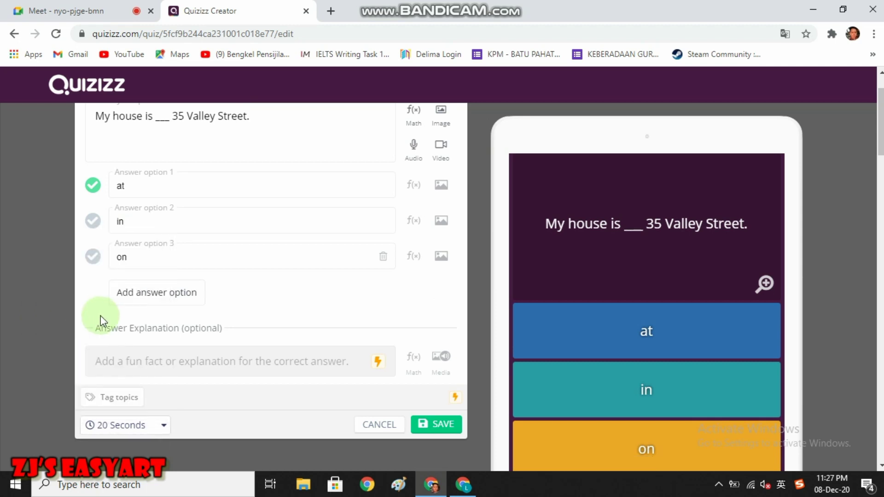
Step: Save the edited Question 1 and, after looking over the other questions, finish editing the quiz
{"action": "scroll", "coordinate": [183, 316], "scroll_direction": "down", "scroll_amount": 2}
{"action": "scroll", "coordinate": [264, 355], "scroll_direction": "up", "scroll_amount": 2}
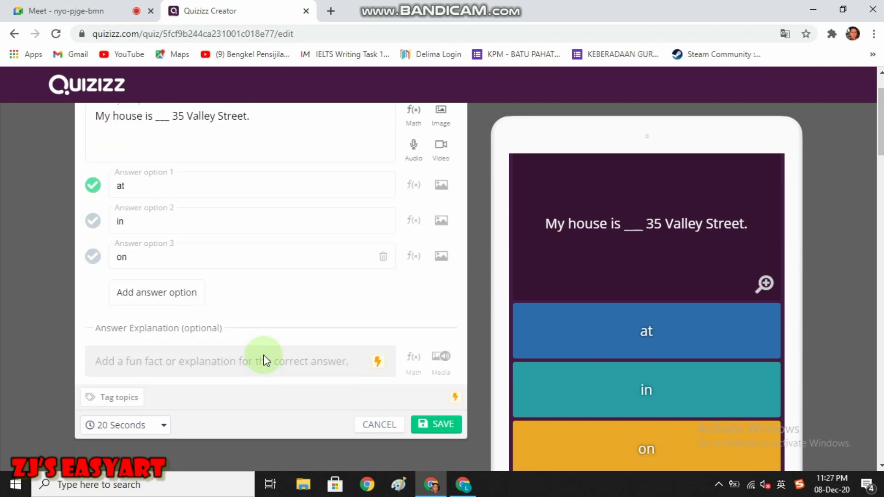
{"action": "scroll", "coordinate": [263, 355], "scroll_direction": "down", "scroll_amount": 2}
{"action": "scroll", "coordinate": [263, 355], "scroll_direction": "up", "scroll_amount": 3}
{"action": "scroll", "coordinate": [324, 324], "scroll_direction": "down", "scroll_amount": 3}
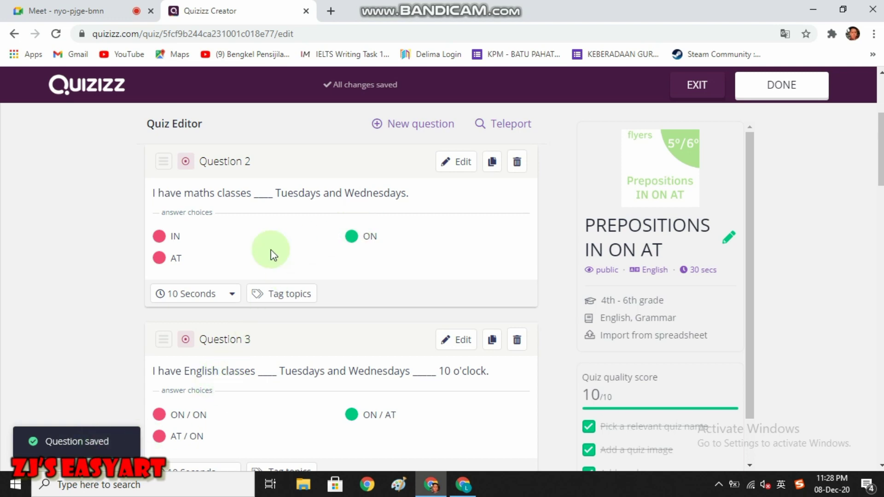
{"action": "scroll", "coordinate": [317, 276], "scroll_direction": "down", "scroll_amount": 15}
{"action": "scroll", "coordinate": [317, 283], "scroll_direction": "down", "scroll_amount": 10}
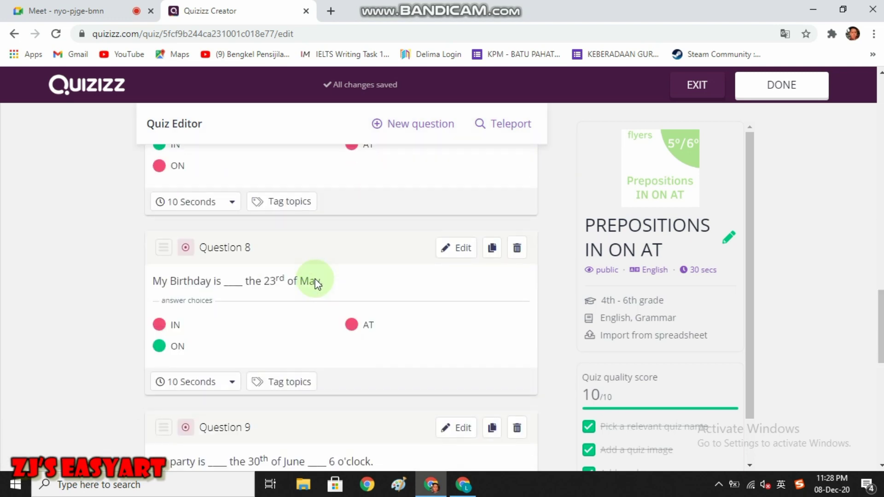
{"action": "scroll", "coordinate": [322, 290], "scroll_direction": "up", "scroll_amount": 3}
{"action": "scroll", "coordinate": [320, 286], "scroll_direction": "up", "scroll_amount": 20}
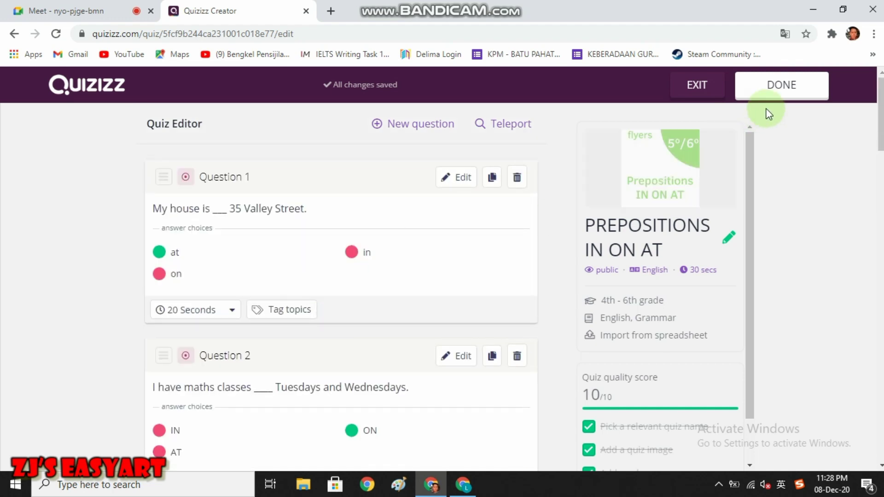
{"action": "left_click", "coordinate": [796, 94]}
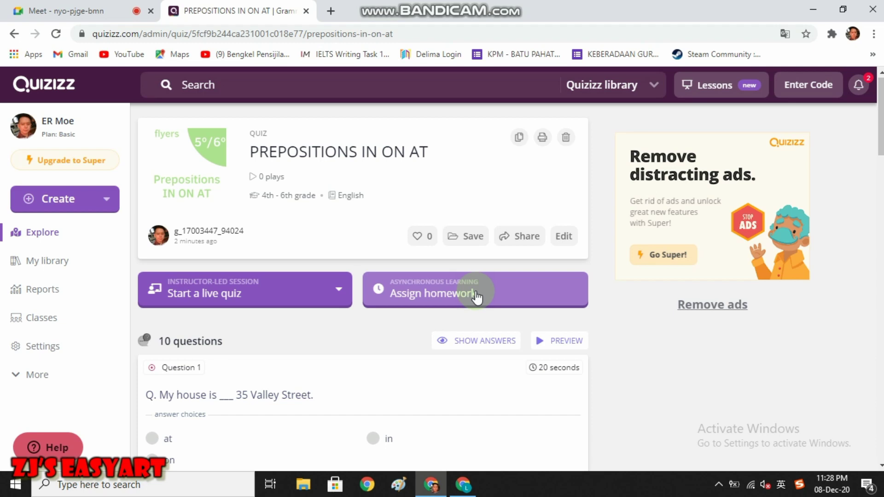
Step: Set up a live quiz session of PREPOSITIONS IN ON AT in the Classic format
{"action": "left_click", "coordinate": [244, 297]}
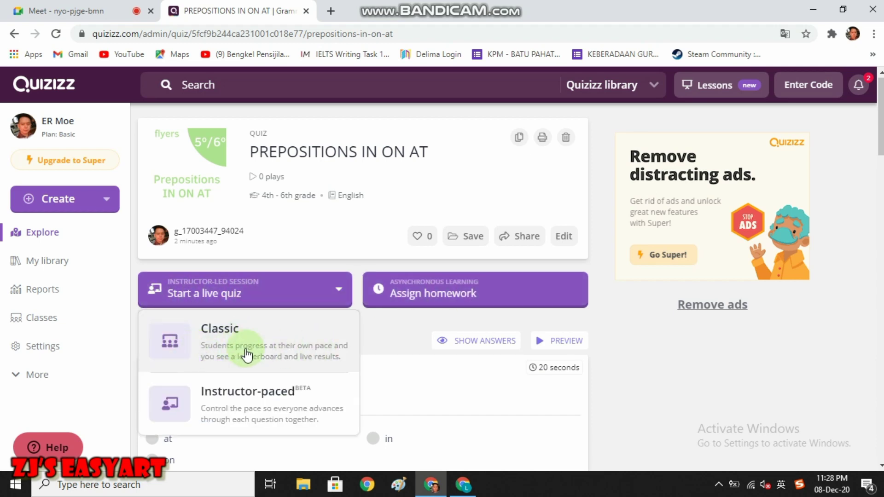
{"action": "left_click", "coordinate": [258, 340]}
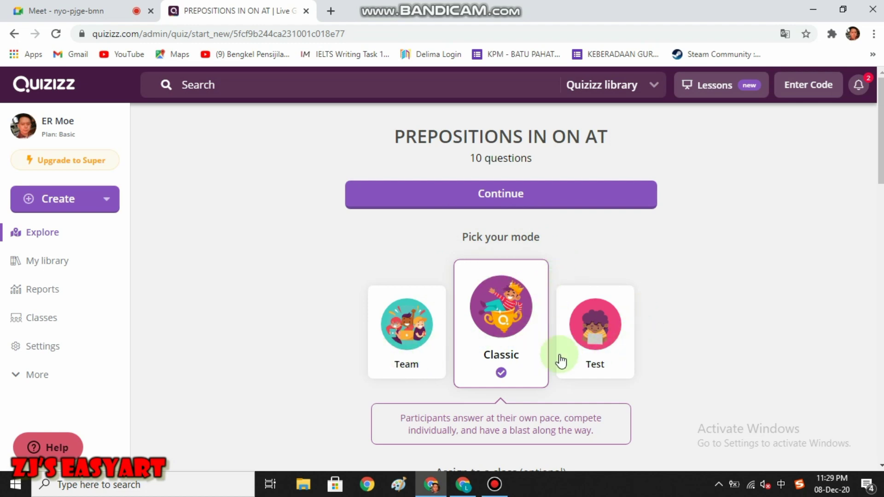
{"action": "scroll", "coordinate": [503, 339], "scroll_direction": "down", "scroll_amount": 1}
{"action": "scroll", "coordinate": [504, 353], "scroll_direction": "up", "scroll_amount": 1}
{"action": "scroll", "coordinate": [505, 352], "scroll_direction": "down", "scroll_amount": 2}
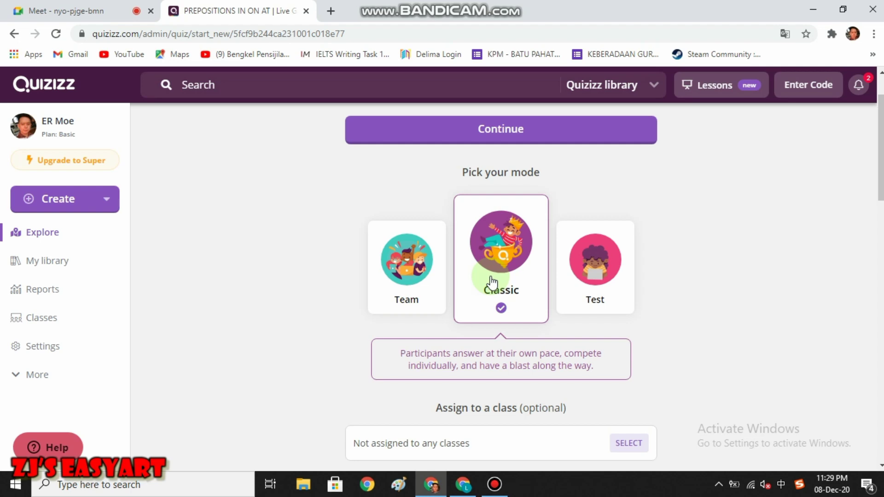
Step: Compare the descriptions of the Team, Classic and Test modes, ending with Classic selected
{"action": "left_click", "coordinate": [395, 290]}
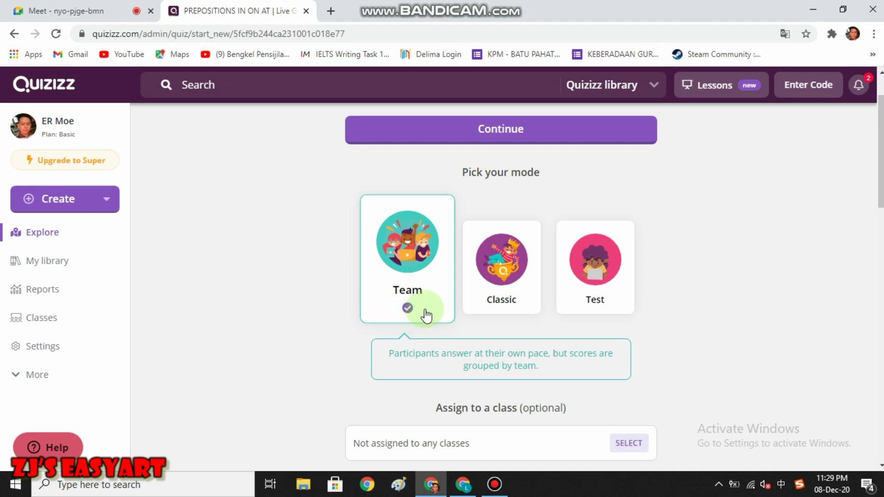
{"action": "left_click", "coordinate": [490, 297]}
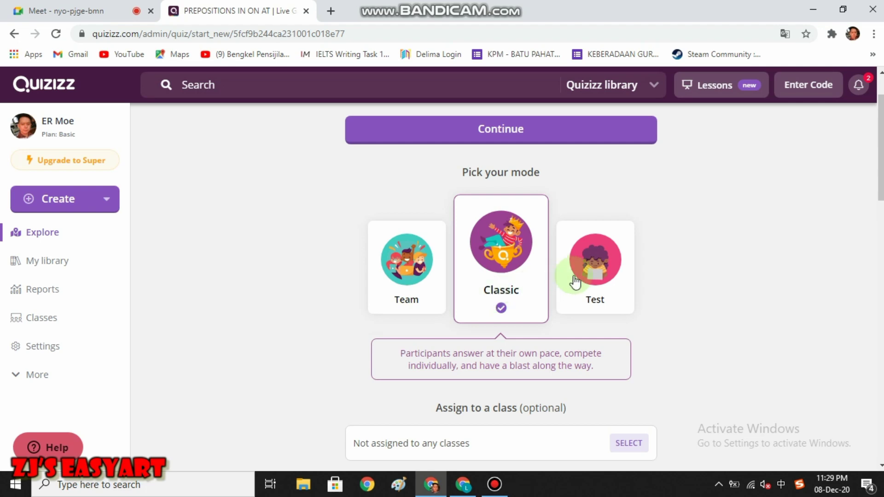
{"action": "left_click", "coordinate": [585, 288]}
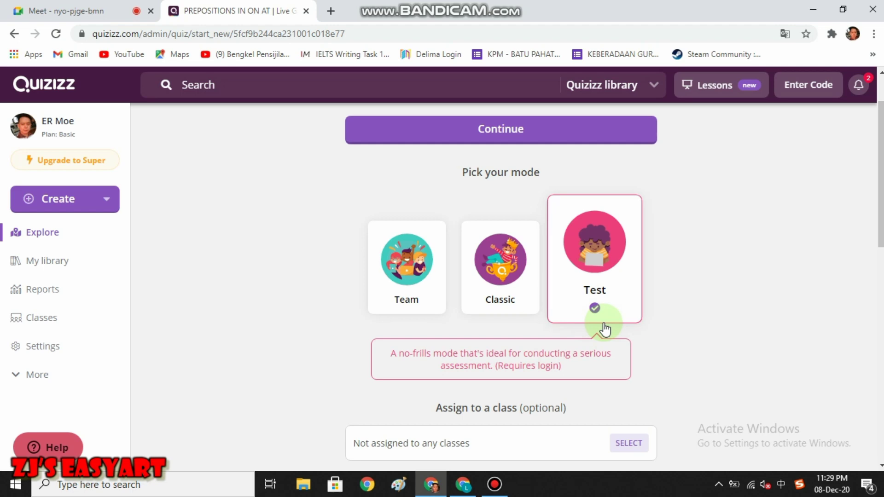
{"action": "left_click", "coordinate": [499, 314]}
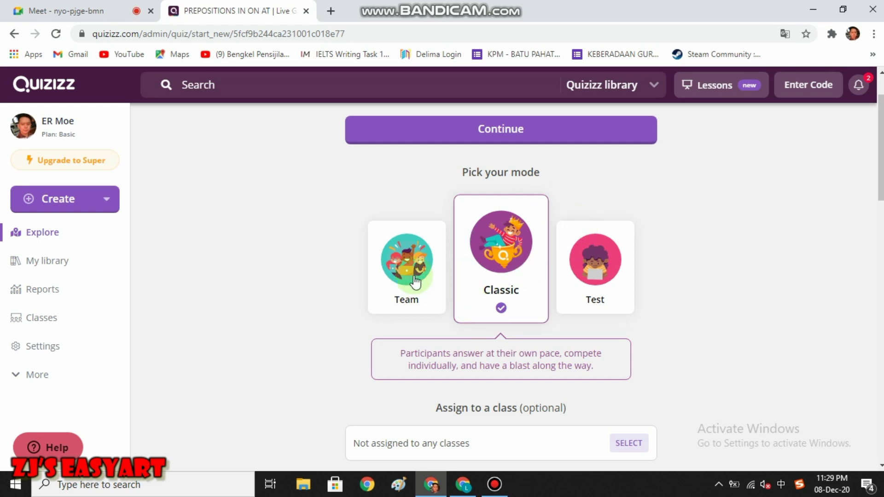
Step: Try a limit of 1 participant attempt in the general settings, then set it back to 2
{"action": "scroll", "coordinate": [493, 241], "scroll_direction": "down", "scroll_amount": 1}
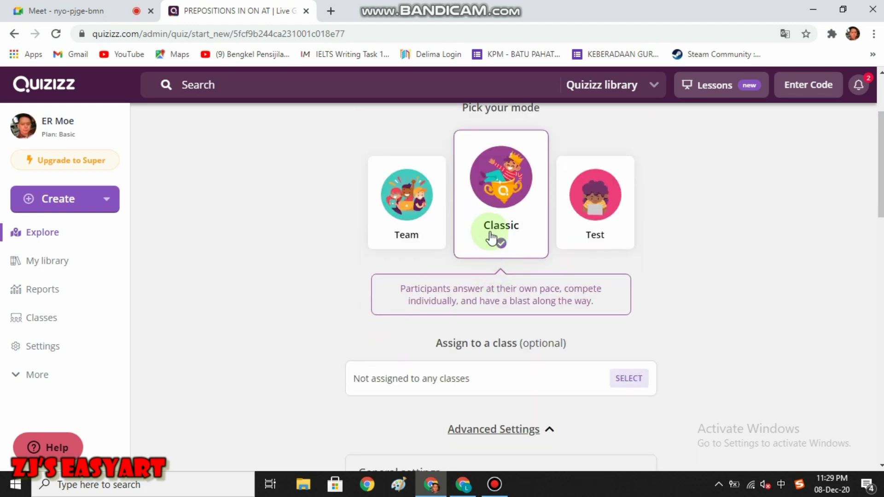
{"action": "scroll", "coordinate": [515, 302], "scroll_direction": "up", "scroll_amount": 3}
{"action": "scroll", "coordinate": [511, 304], "scroll_direction": "down", "scroll_amount": 10}
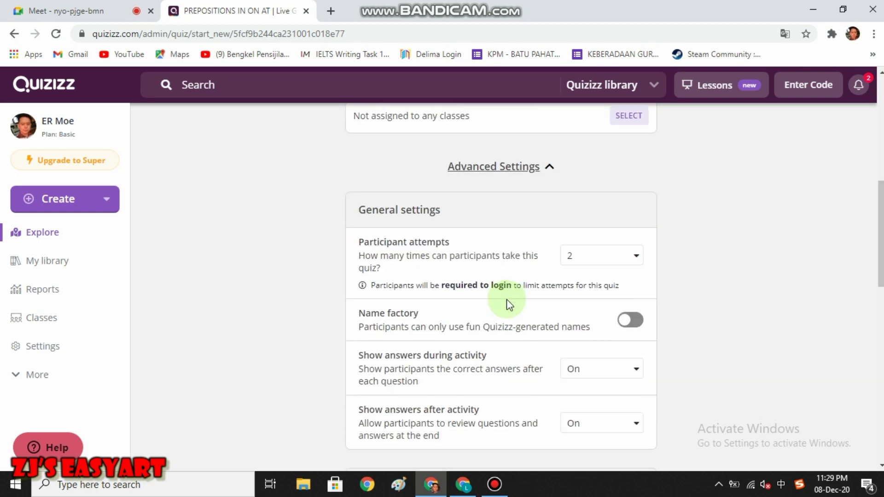
{"action": "scroll", "coordinate": [509, 305], "scroll_direction": "up", "scroll_amount": 3}
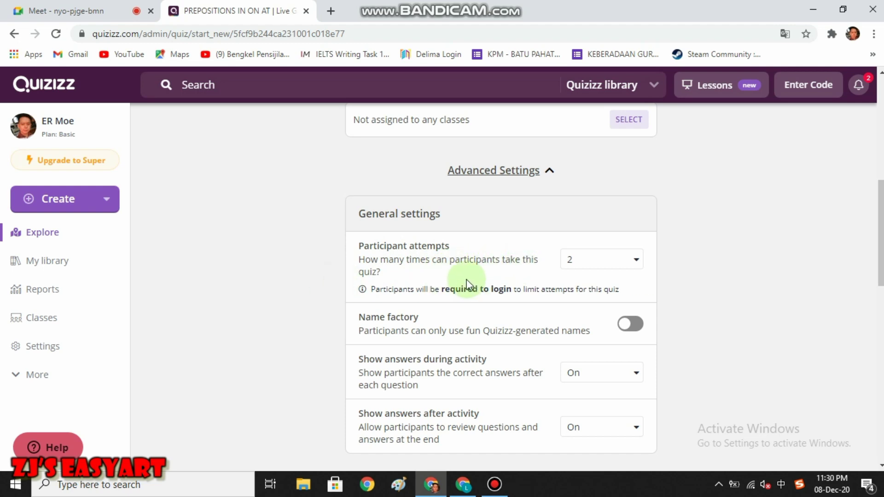
{"action": "scroll", "coordinate": [445, 249], "scroll_direction": "up", "scroll_amount": 4}
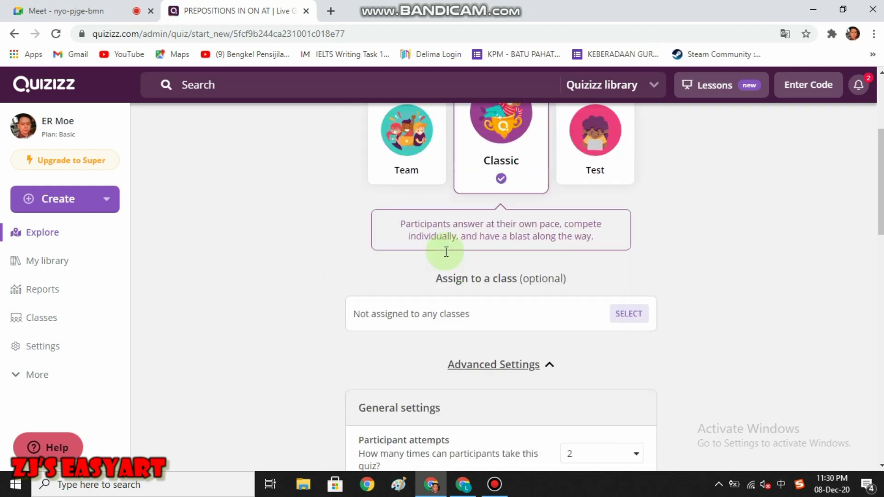
{"action": "scroll", "coordinate": [603, 272], "scroll_direction": "down", "scroll_amount": 3}
{"action": "scroll", "coordinate": [604, 272], "scroll_direction": "down", "scroll_amount": 3}
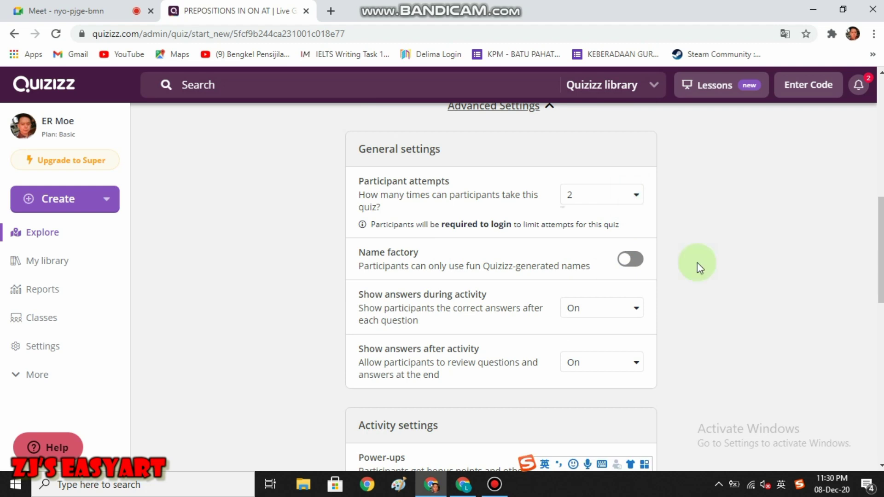
{"action": "left_click", "coordinate": [598, 196]}
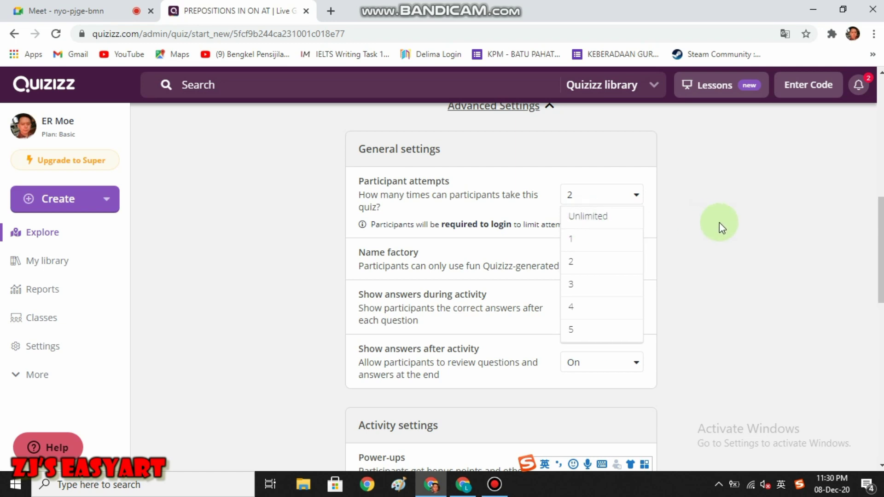
{"action": "left_click", "coordinate": [581, 242]}
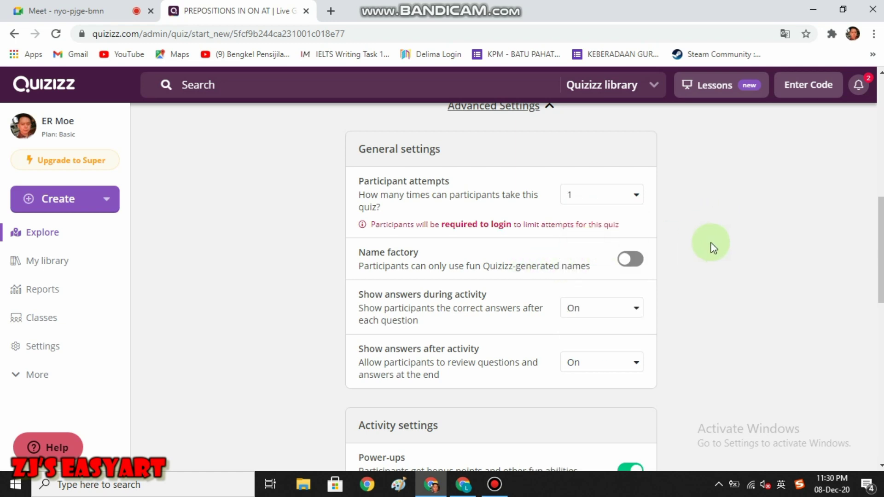
{"action": "left_click", "coordinate": [604, 196]}
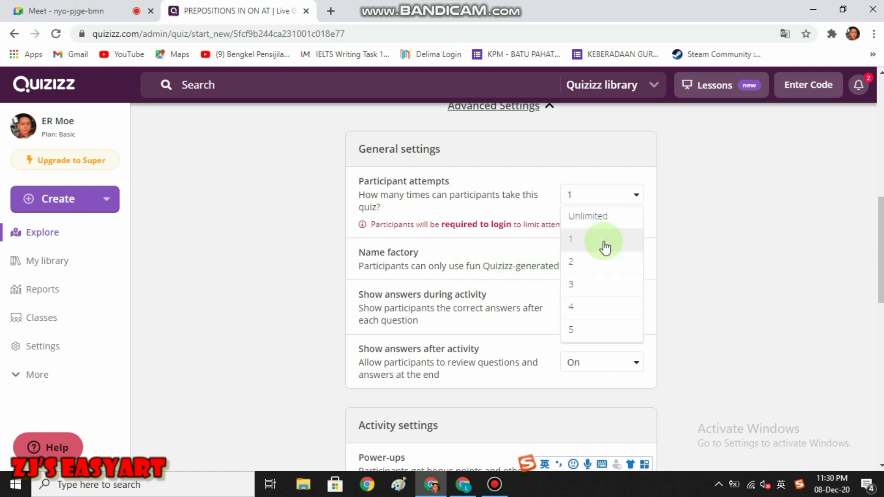
{"action": "left_click", "coordinate": [594, 264]}
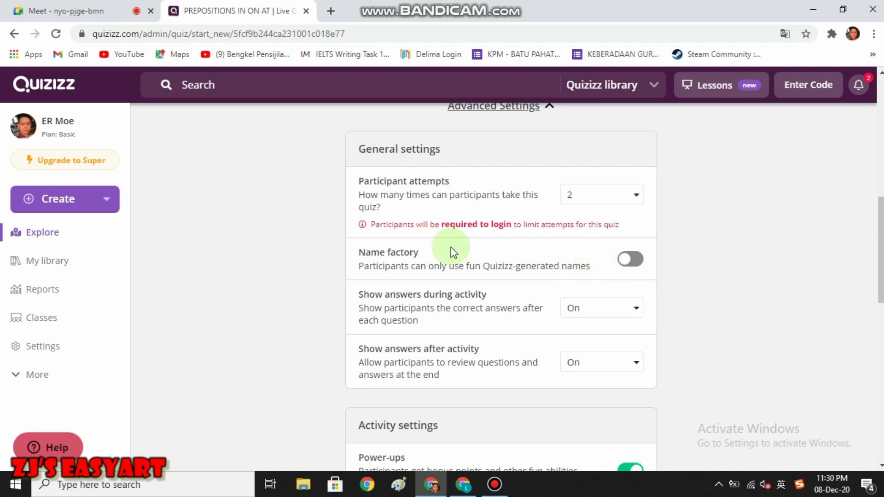
Step: Examine the general and activity settings of the live quiz, including power-ups, timer, leaderboard, shuffling and meme sets
{"action": "scroll", "coordinate": [573, 275], "scroll_direction": "down", "scroll_amount": 2}
{"action": "scroll", "coordinate": [539, 269], "scroll_direction": "down", "scroll_amount": 5}
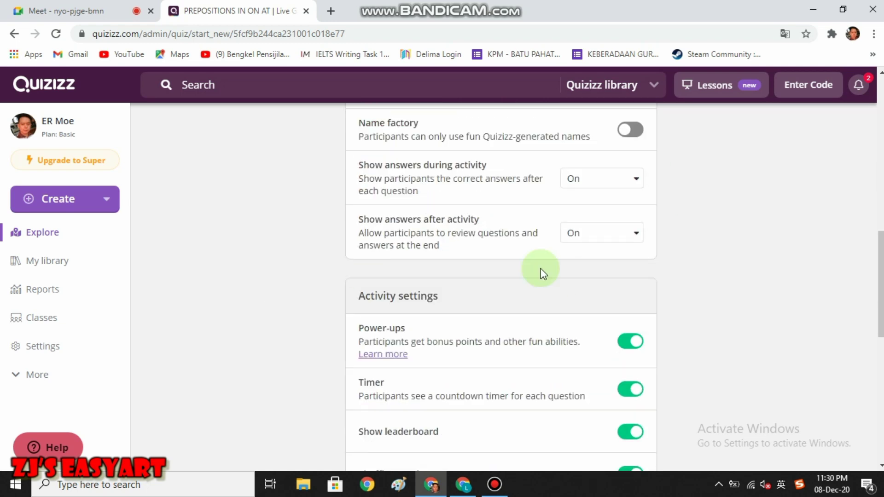
{"action": "scroll", "coordinate": [503, 245], "scroll_direction": "up", "scroll_amount": 3}
{"action": "scroll", "coordinate": [580, 338], "scroll_direction": "down", "scroll_amount": 4}
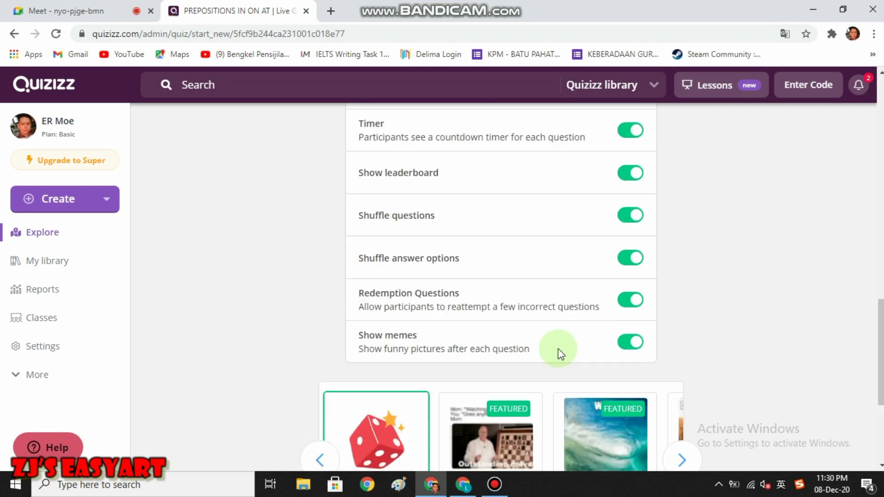
{"action": "scroll", "coordinate": [525, 268], "scroll_direction": "up", "scroll_amount": 4}
{"action": "scroll", "coordinate": [506, 263], "scroll_direction": "down", "scroll_amount": 3}
{"action": "scroll", "coordinate": [479, 260], "scroll_direction": "down", "scroll_amount": 4}
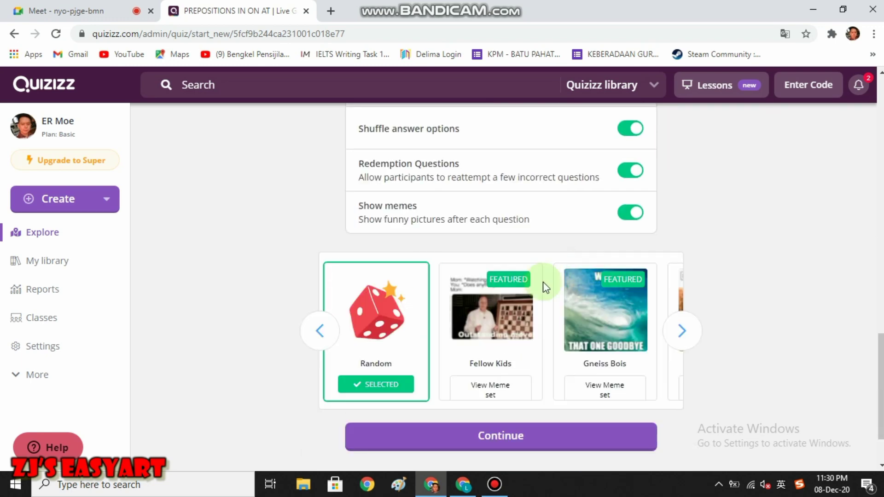
{"action": "scroll", "coordinate": [543, 281], "scroll_direction": "up", "scroll_amount": 14}
{"action": "scroll", "coordinate": [515, 272], "scroll_direction": "up", "scroll_amount": 5}
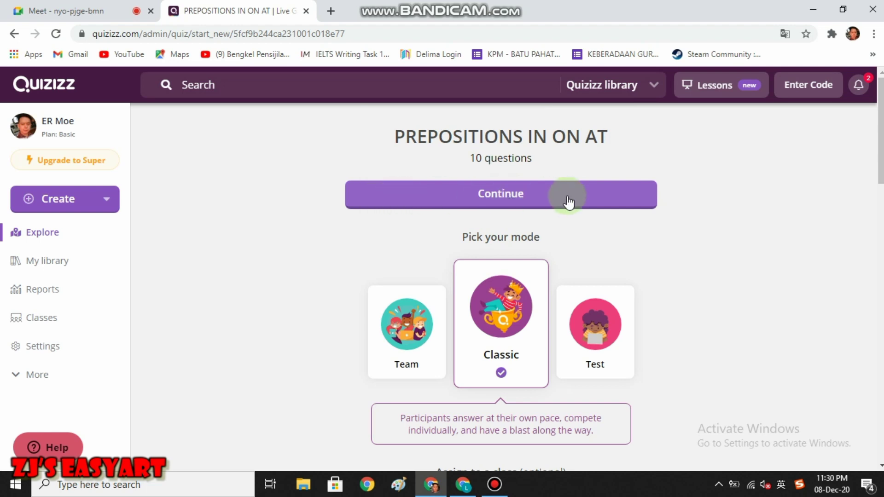
Step: Continue to the live session's waiting page and copy its join link from the sharing options
{"action": "left_click", "coordinate": [496, 195]}
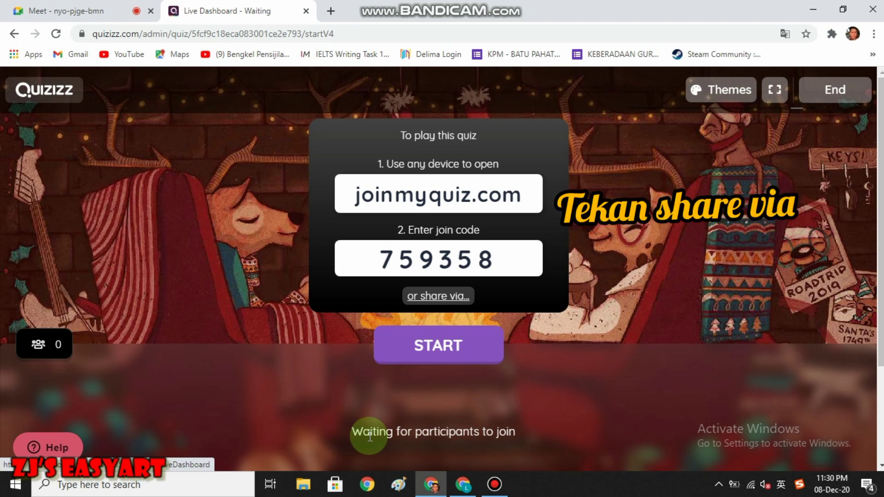
{"action": "left_click", "coordinate": [445, 297]}
{"action": "left_click", "coordinate": [554, 145]}
{"action": "left_click", "coordinate": [109, 442]}
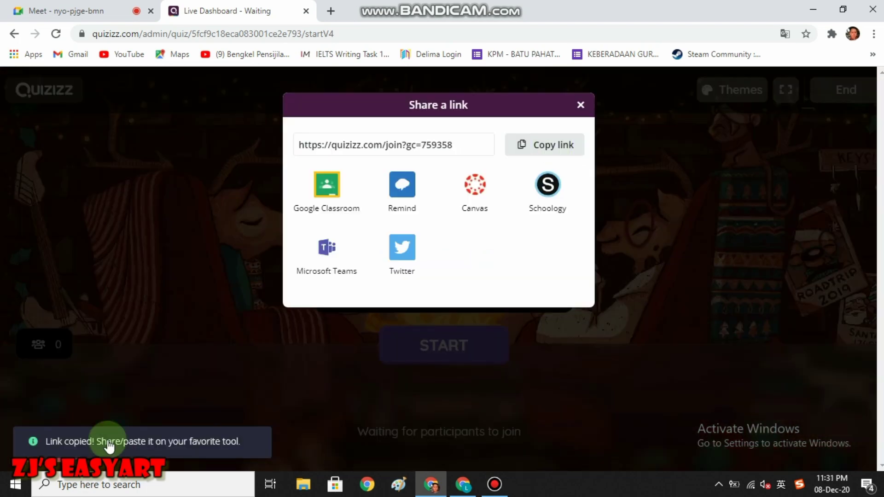
{"action": "left_click", "coordinate": [184, 450]}
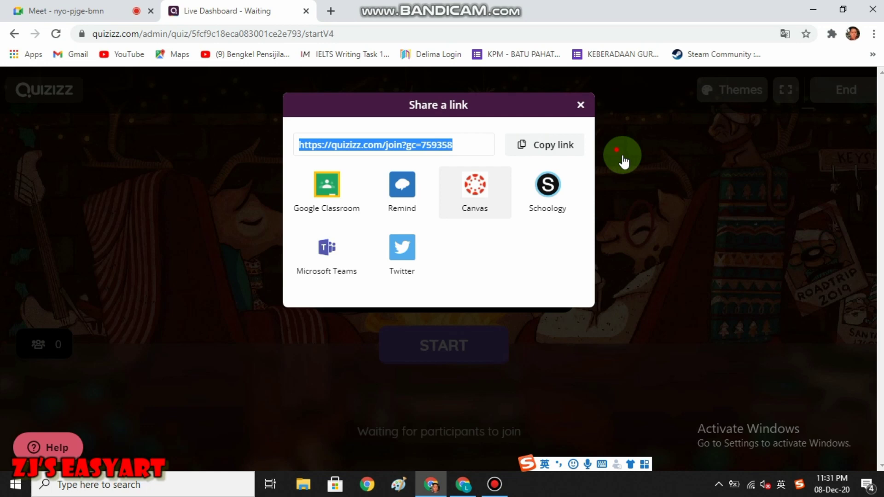
Step: Switch to the Google Meet call and send the copied quiz join link to everyone in the meeting chat
{"action": "left_click", "coordinate": [87, 6]}
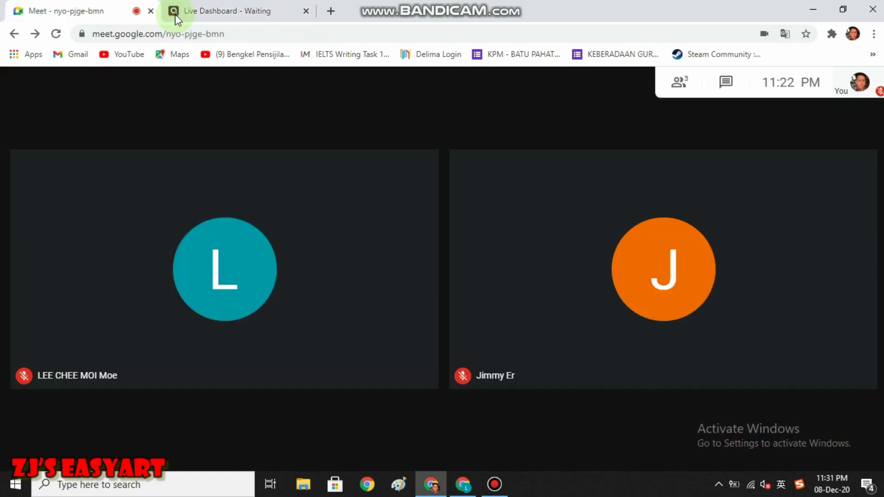
{"action": "mouse_move", "coordinate": [252, 87]}
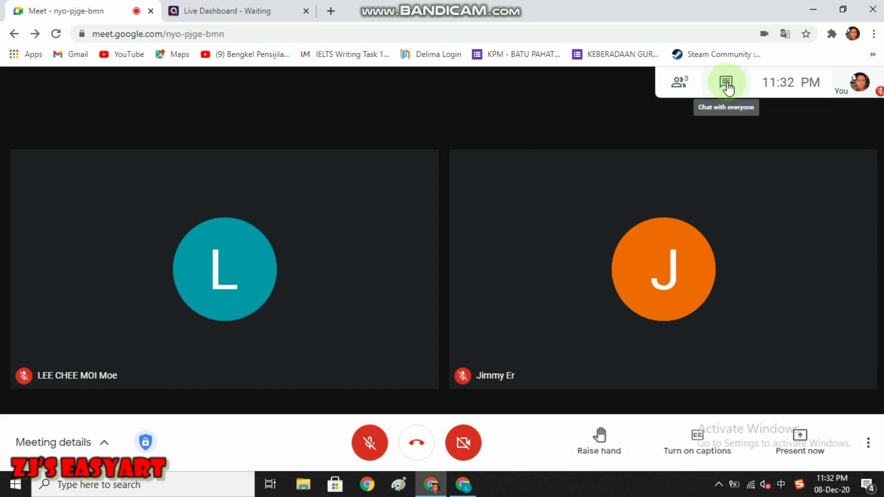
{"action": "left_click", "coordinate": [726, 84]}
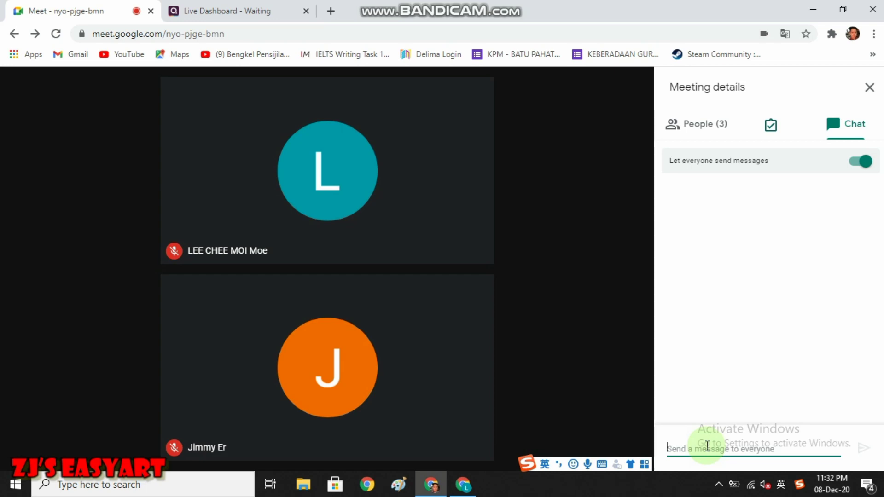
{"action": "mouse_move", "coordinate": [613, 168]}
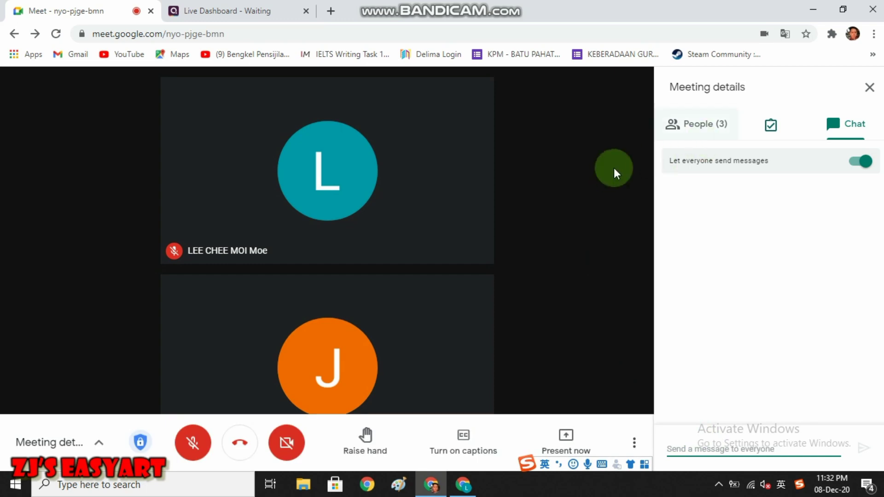
{"action": "left_click", "coordinate": [868, 87]}
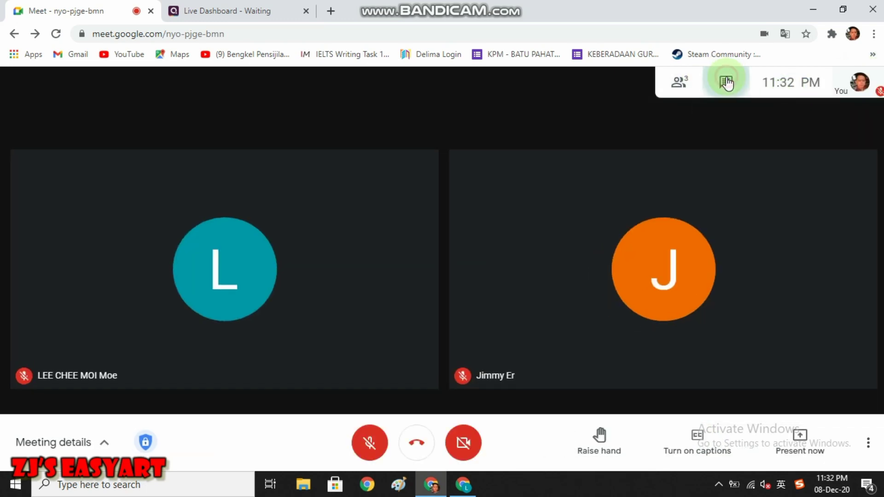
{"action": "key", "text": "ctrl+alt+c"}
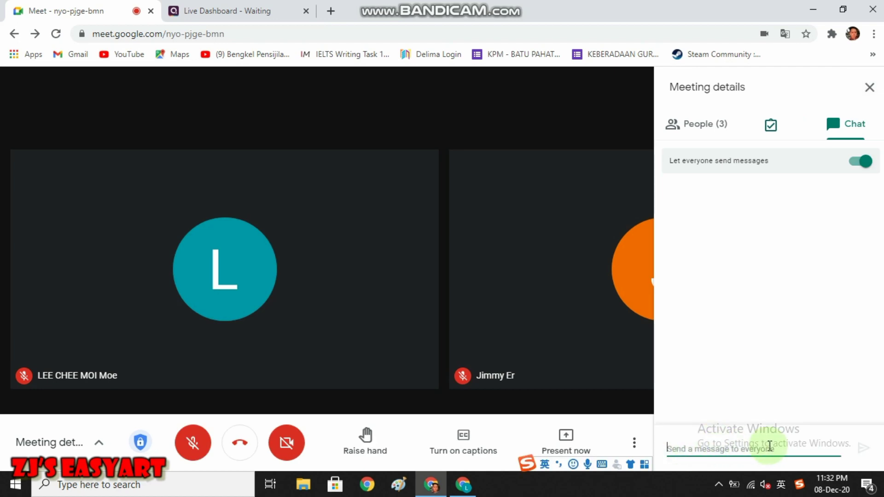
{"action": "left_click", "coordinate": [725, 443]}
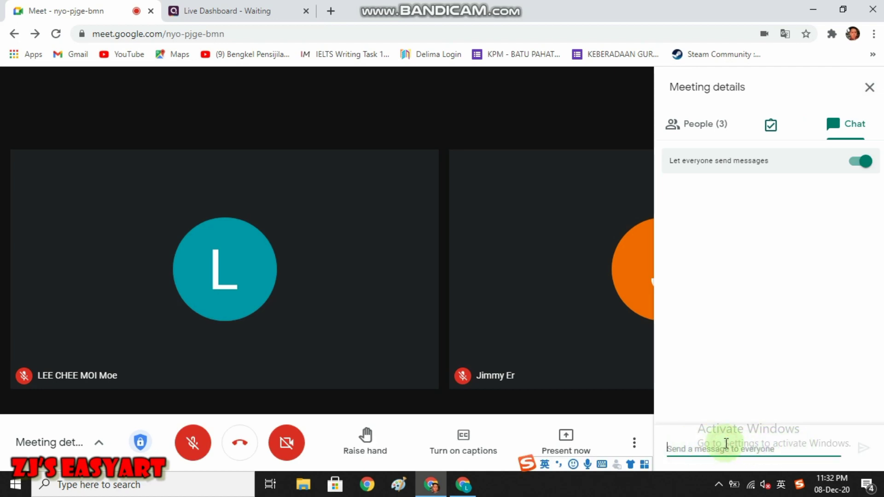
{"action": "right_click", "coordinate": [697, 443]}
{"action": "left_click", "coordinate": [727, 342]}
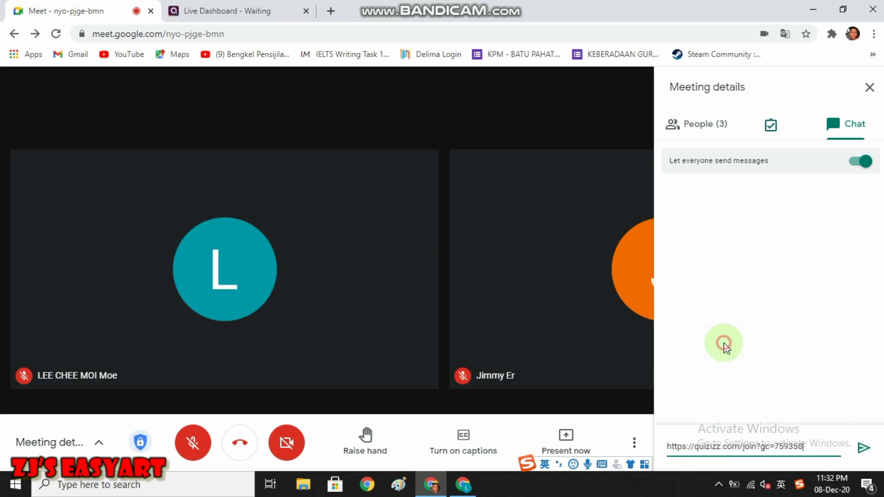
{"action": "left_click", "coordinate": [864, 453]}
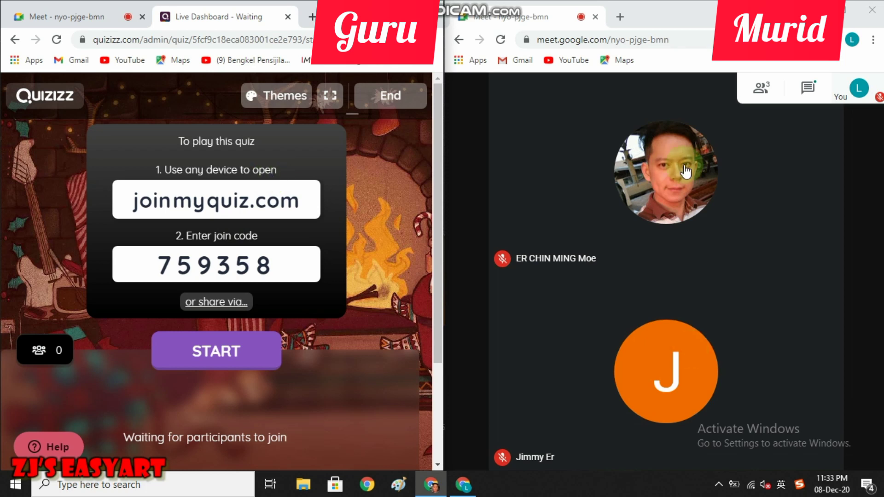
Step: In the student's browser, open the quiz join link from the Meet chat and enter the game under the prefilled name
{"action": "mouse_move", "coordinate": [686, 171]}
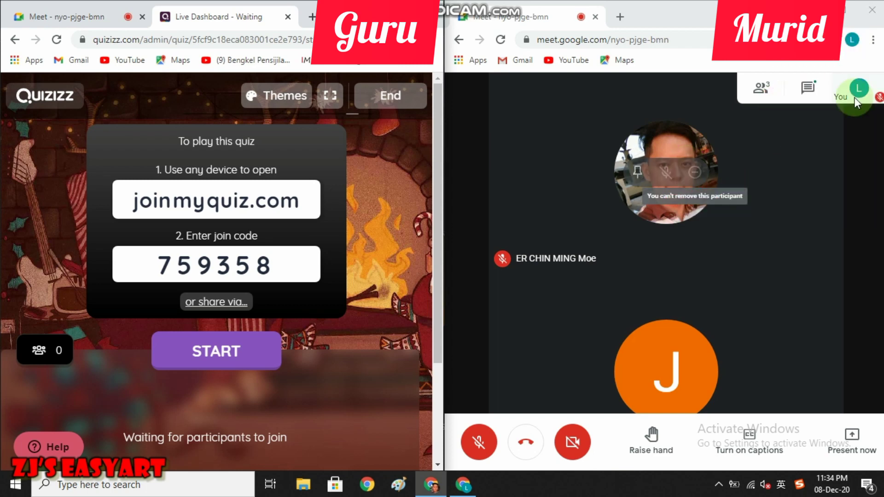
{"action": "left_click", "coordinate": [808, 88]}
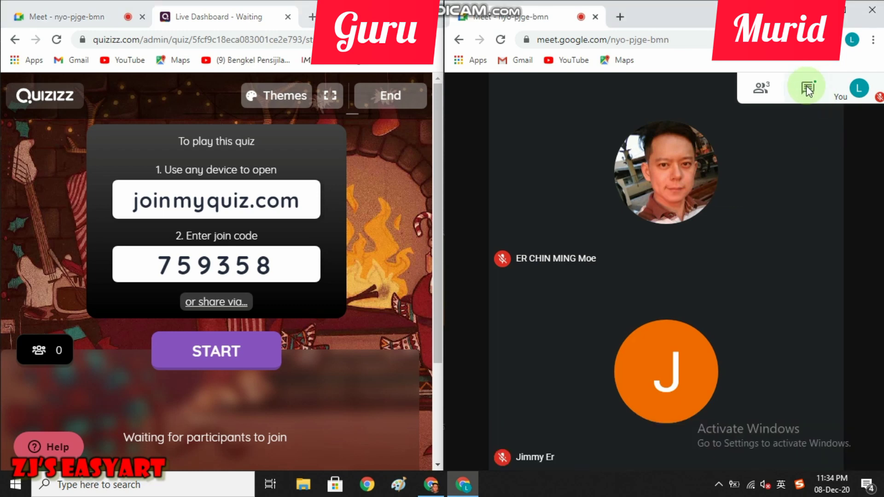
{"action": "left_click", "coordinate": [806, 88]}
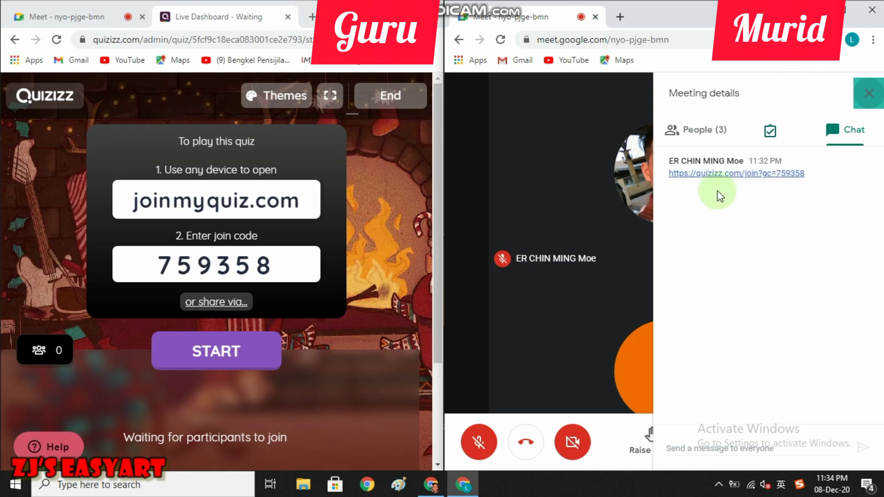
{"action": "left_click", "coordinate": [758, 174]}
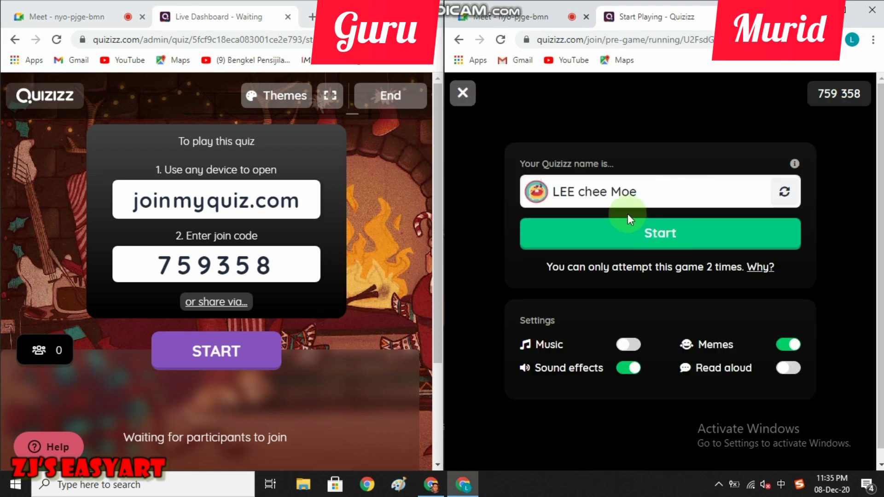
{"action": "left_click", "coordinate": [613, 192]}
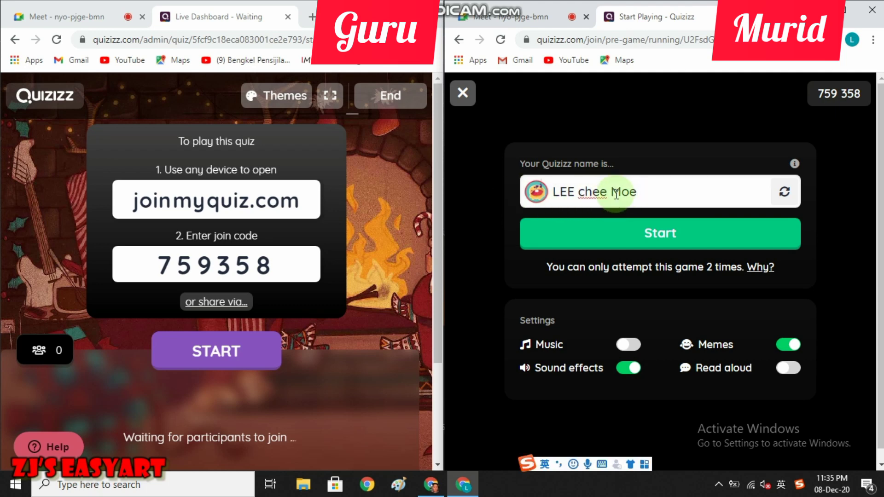
{"action": "left_click", "coordinate": [754, 232]}
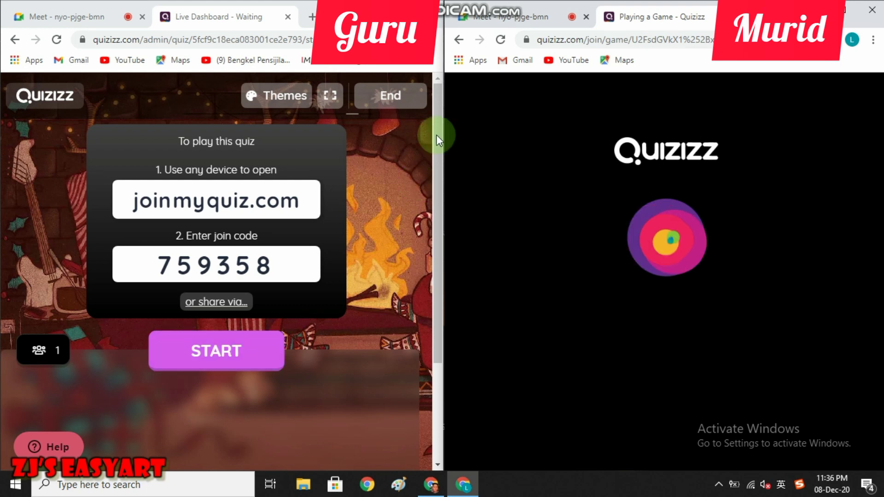
Step: Check the joined participants on the teacher's waiting page and start the live quiz
{"action": "scroll", "coordinate": [435, 250], "scroll_direction": "down", "scroll_amount": 3}
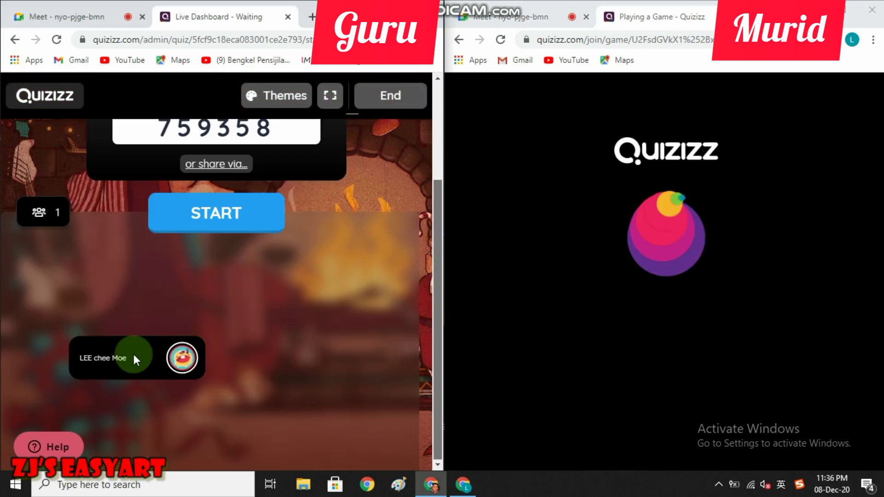
{"action": "scroll", "coordinate": [134, 355], "scroll_direction": "up", "scroll_amount": 3}
{"action": "scroll", "coordinate": [127, 361], "scroll_direction": "down", "scroll_amount": 3}
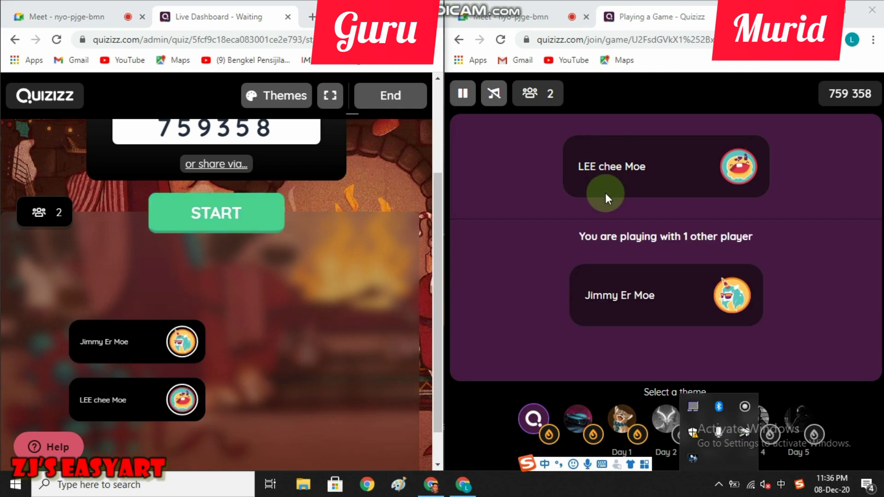
{"action": "type", "text": "w"}
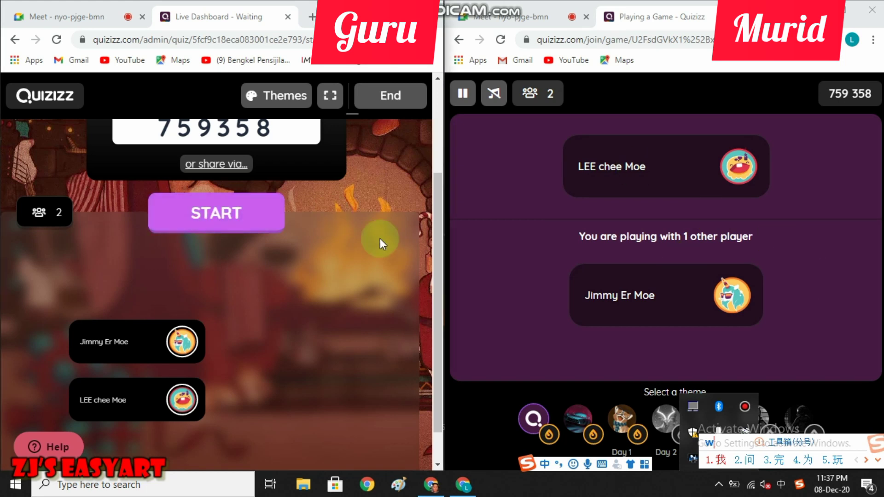
{"action": "left_click", "coordinate": [416, 210]}
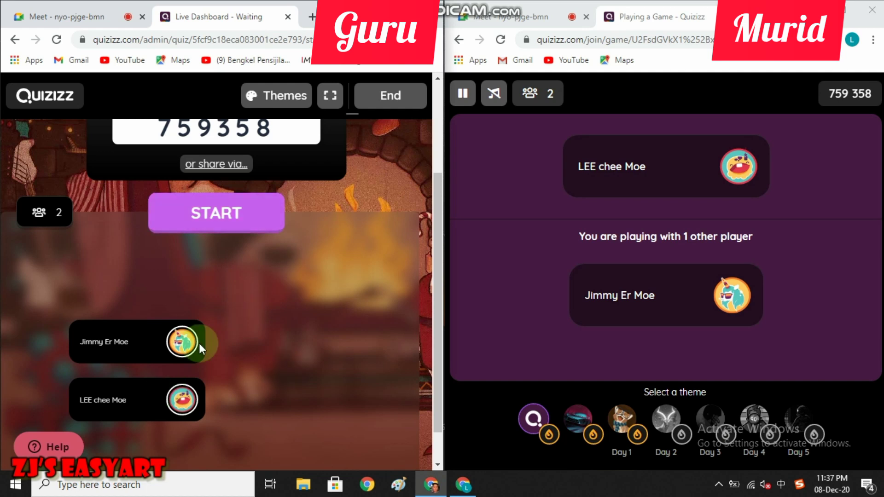
{"action": "left_click", "coordinate": [209, 219]}
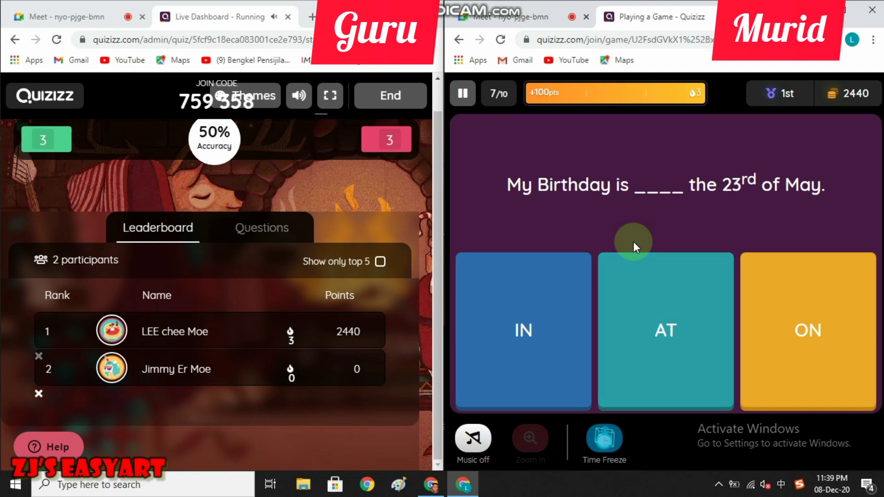
Step: As the student, answer ON to the birthday question, activate Time Freeze, and answer at to the "My house is ___ 35 Valley Street" question
{"action": "left_click", "coordinate": [824, 330]}
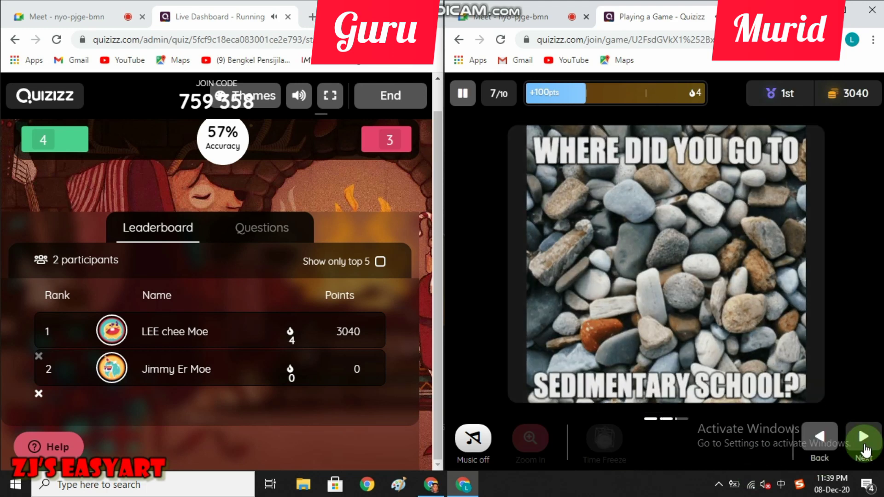
{"action": "left_click", "coordinate": [863, 442]}
{"action": "left_click", "coordinate": [775, 263]}
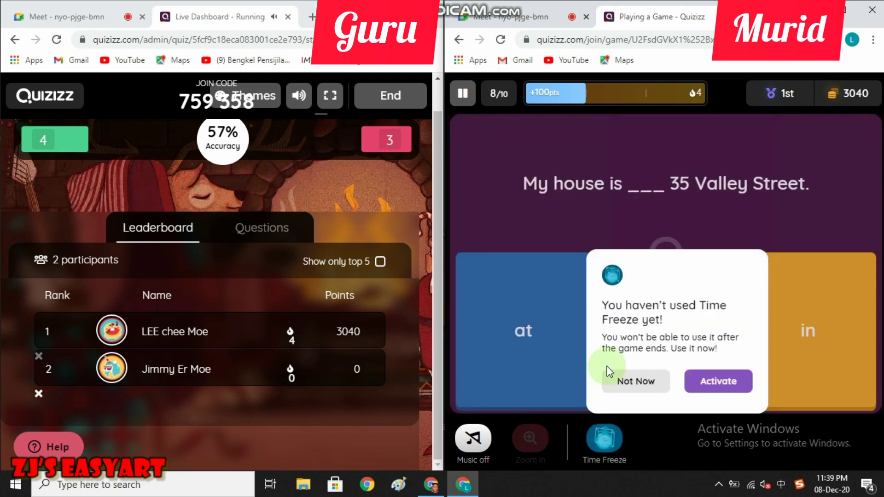
{"action": "left_click", "coordinate": [721, 390]}
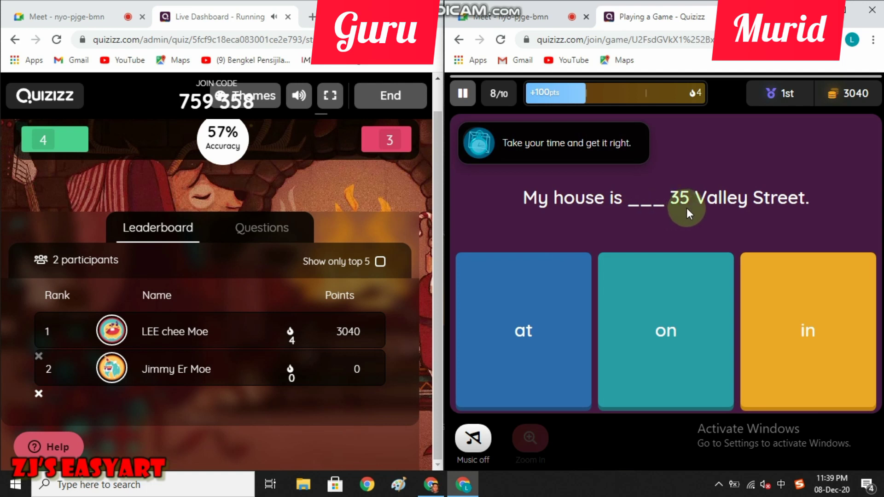
{"action": "left_click", "coordinate": [521, 329]}
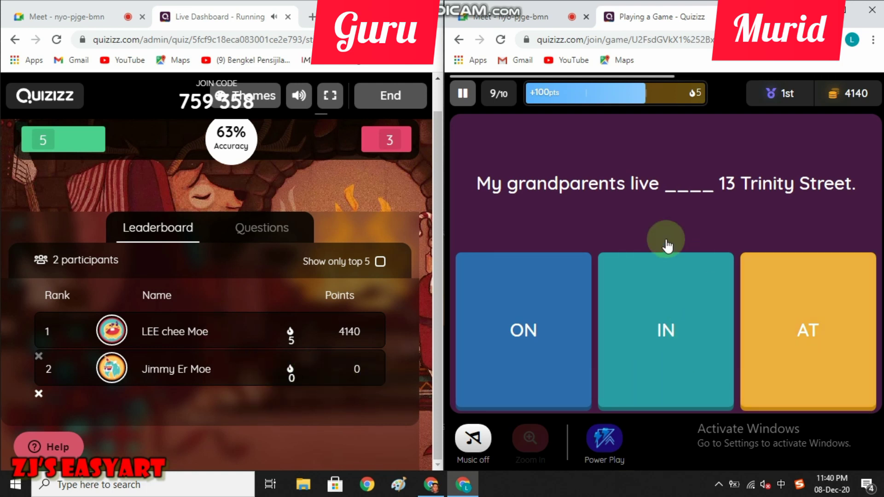
Step: Answer ON to both the grandparents question and the maths classes question, and continue past the leaderboard
{"action": "left_click", "coordinate": [548, 344]}
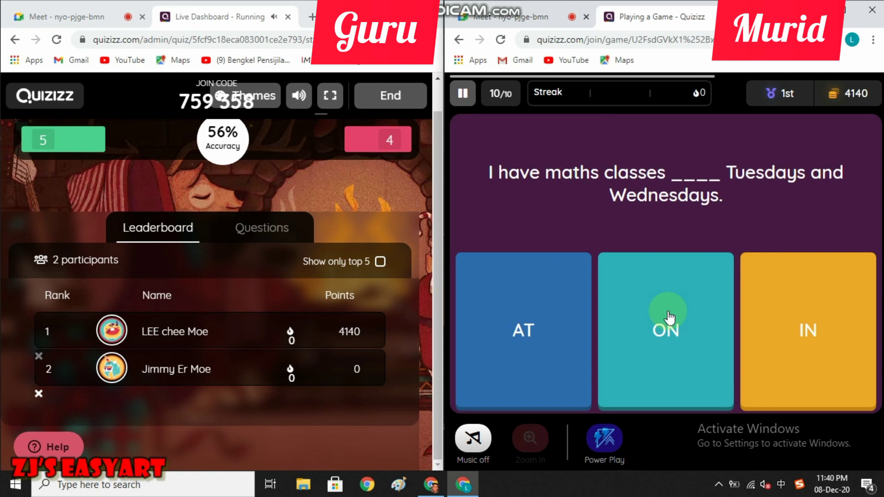
{"action": "left_click", "coordinate": [655, 337]}
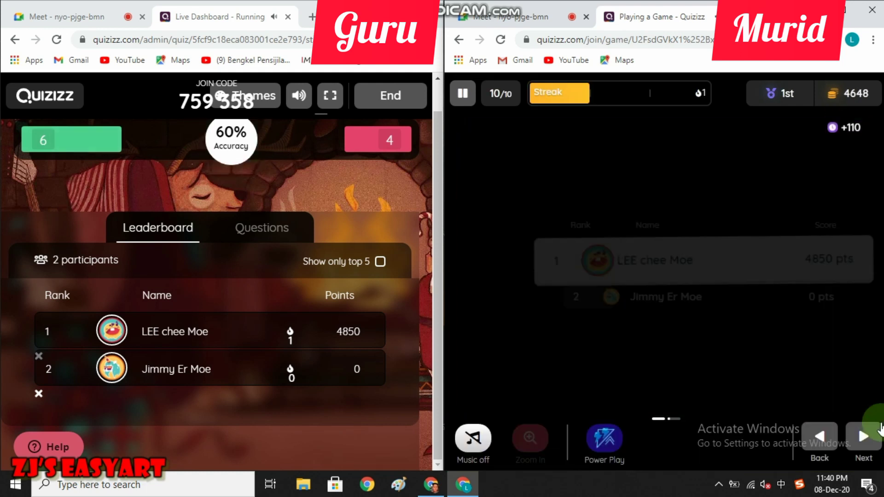
{"action": "left_click", "coordinate": [868, 424]}
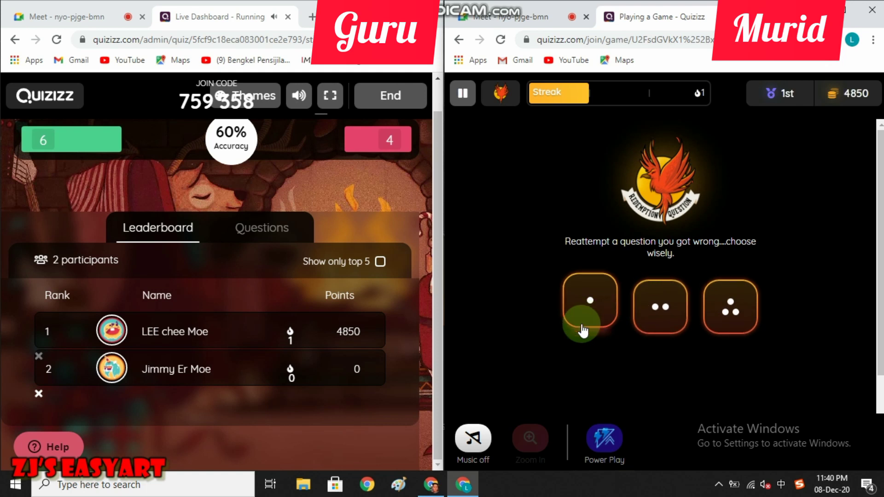
Step: Choose the second redemption question, answer it with AT / ON, and proceed to the student's results
{"action": "left_click", "coordinate": [665, 317]}
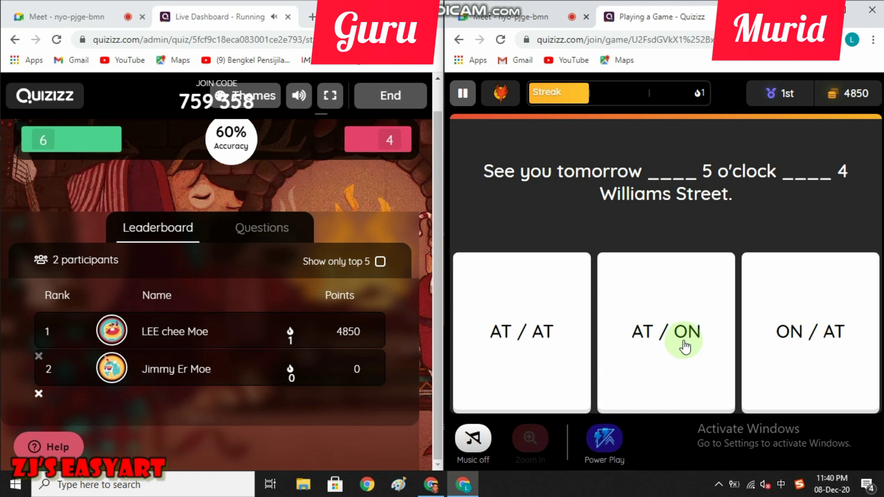
{"action": "left_click", "coordinate": [644, 332]}
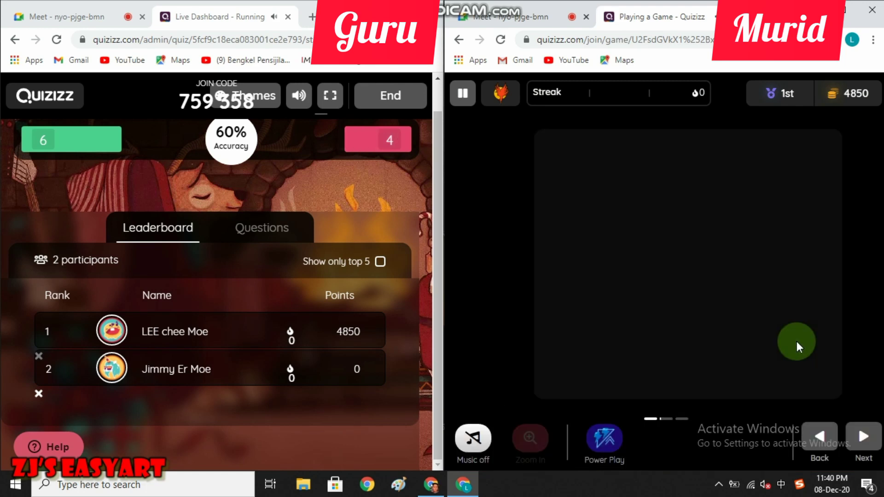
{"action": "left_click", "coordinate": [862, 434]}
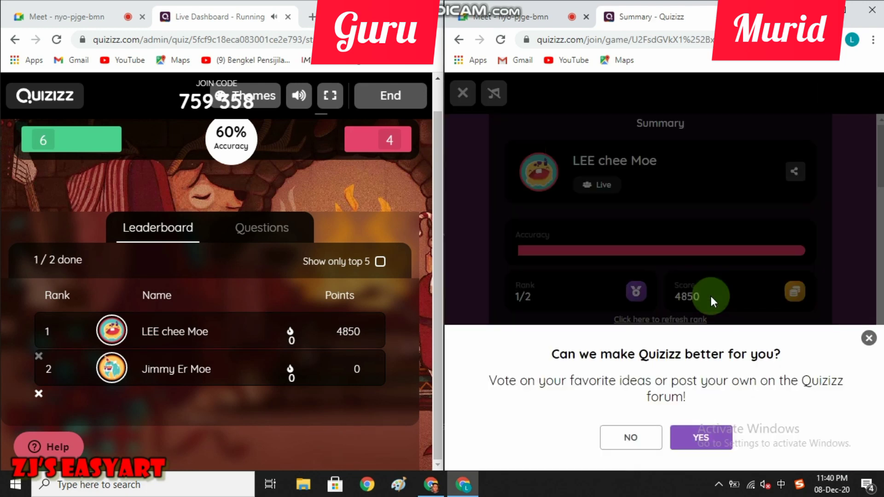
Step: Dismiss the feedback request and review the student's summary, including accuracy, rank, score and performance stats
{"action": "left_click", "coordinate": [869, 341]}
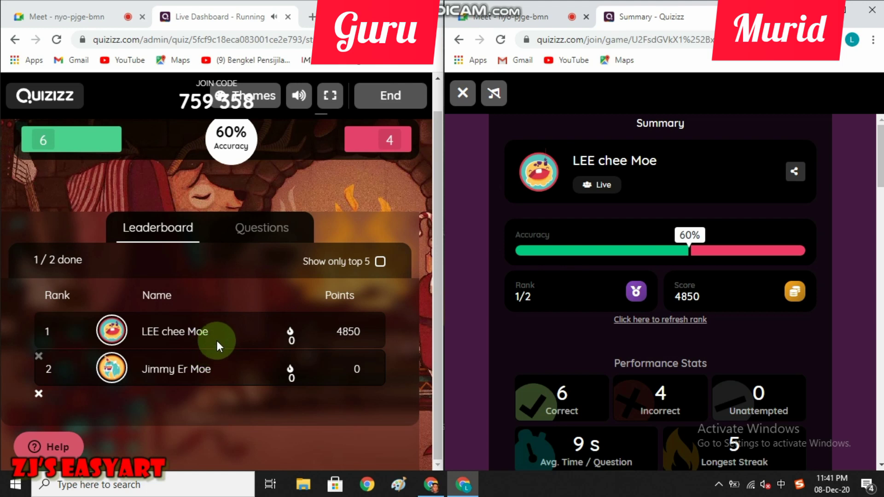
{"action": "scroll", "coordinate": [707, 225], "scroll_direction": "down", "scroll_amount": 1}
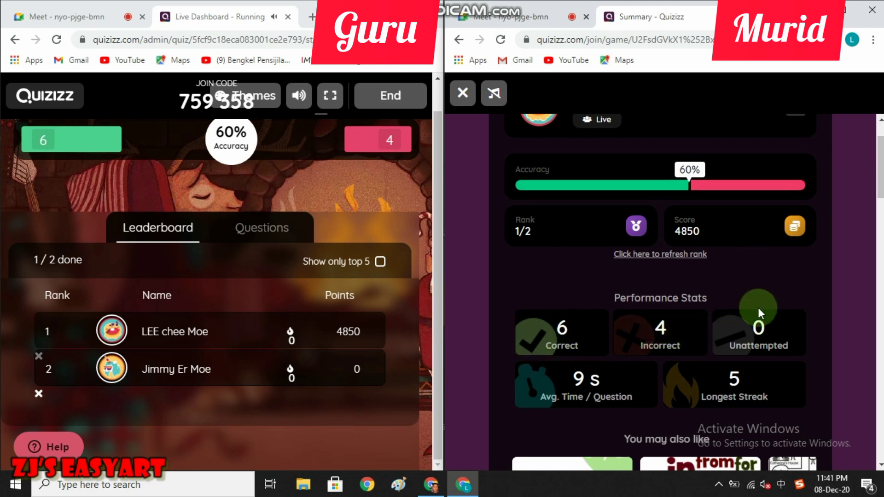
{"action": "scroll", "coordinate": [758, 308], "scroll_direction": "down", "scroll_amount": 3}
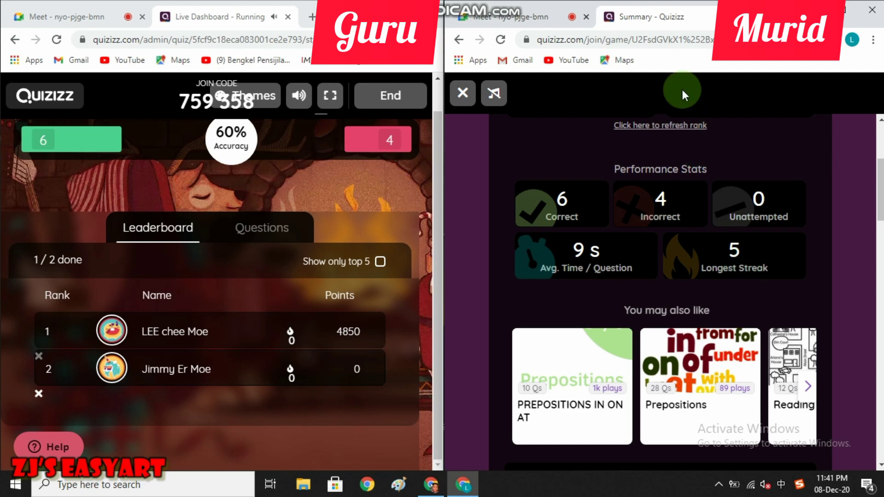
Step: Return the student's browser to the Meet call and end the live quiz from the teacher's dashboard
{"action": "left_click", "coordinate": [532, 16]}
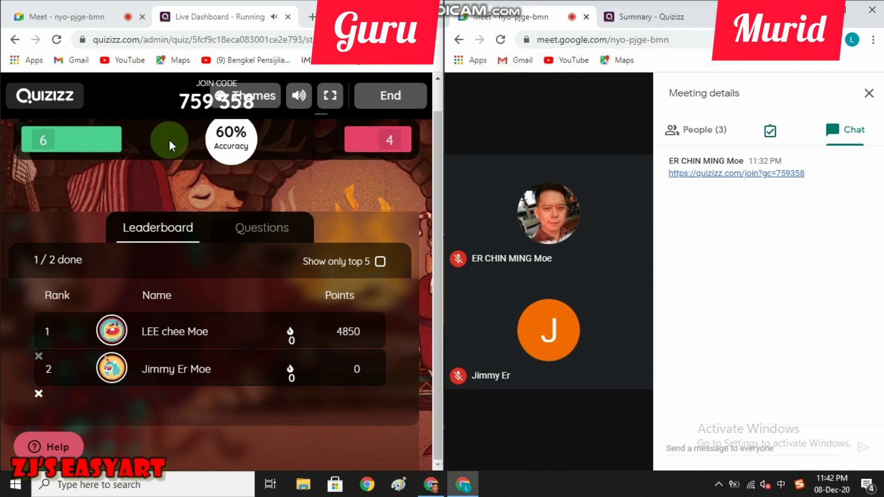
{"action": "key", "text": "alt+Tab"}
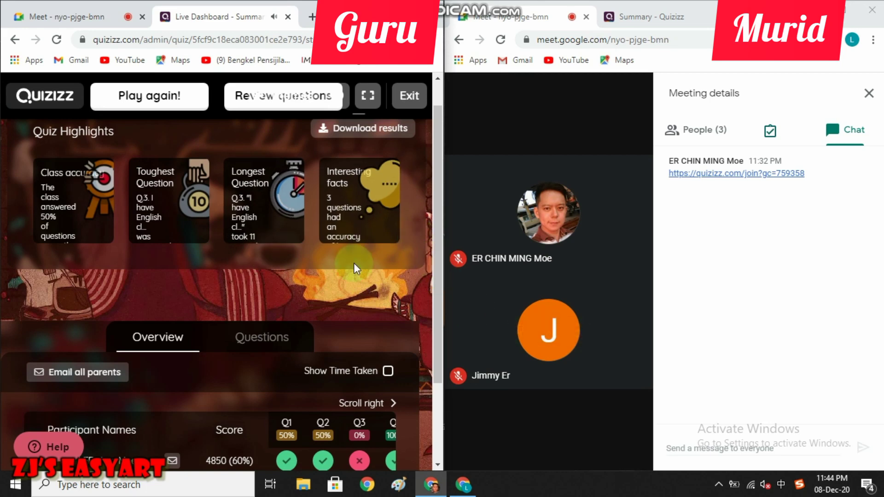
Step: Examine the ended quiz's summary on the teacher's dashboard, including the quiz highlights and the participants' scores and per-question answers
{"action": "scroll", "coordinate": [184, 253], "scroll_direction": "down", "scroll_amount": 1}
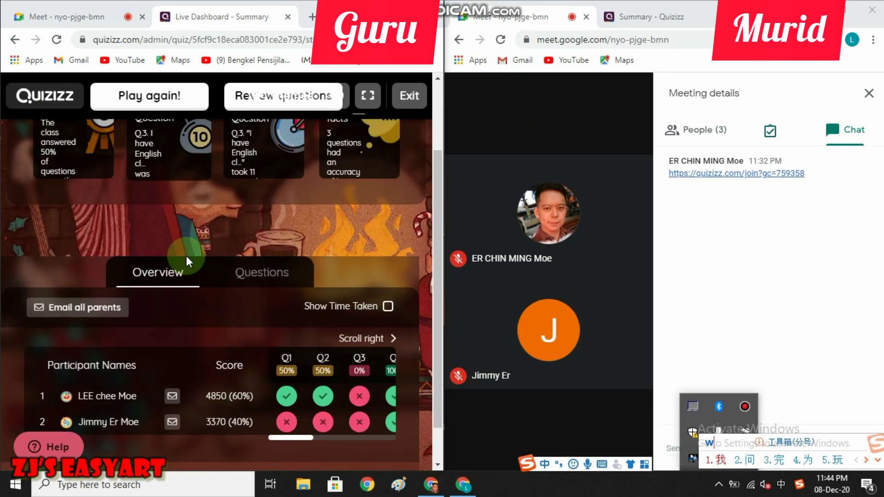
{"action": "scroll", "coordinate": [187, 258], "scroll_direction": "down", "scroll_amount": 1}
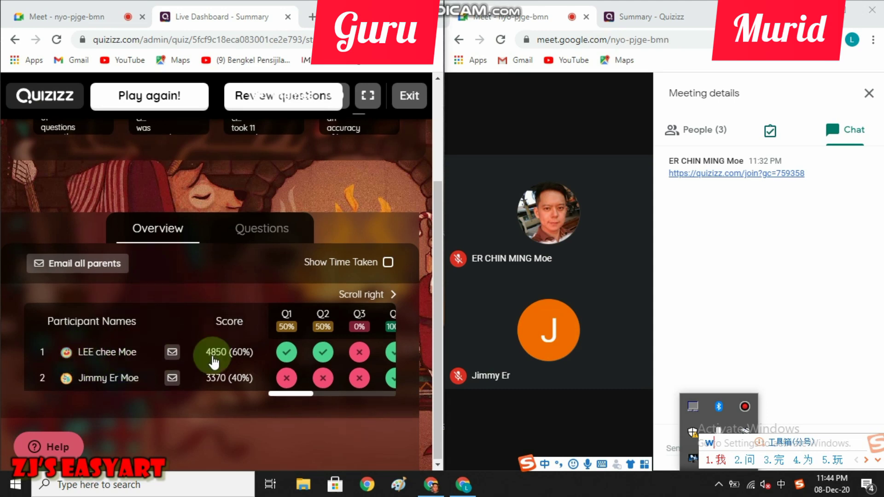
{"action": "scroll", "coordinate": [355, 294], "scroll_direction": "up", "scroll_amount": 3}
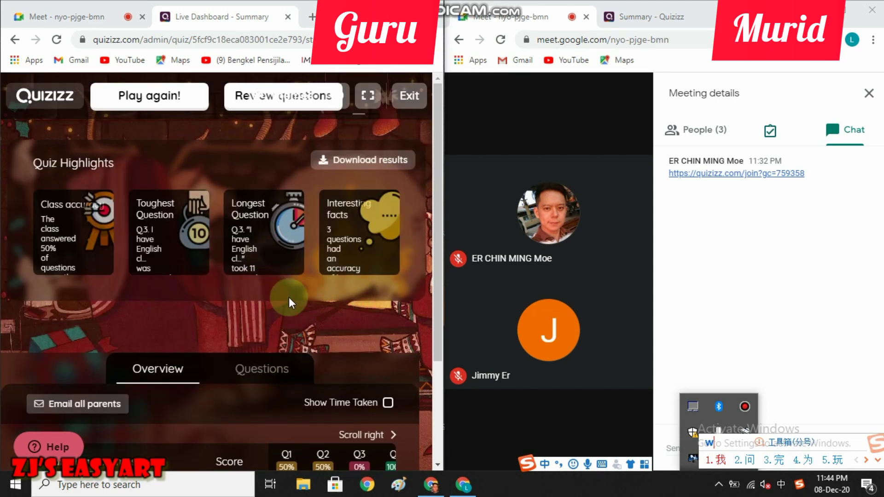
{"action": "scroll", "coordinate": [289, 297], "scroll_direction": "down", "scroll_amount": 3}
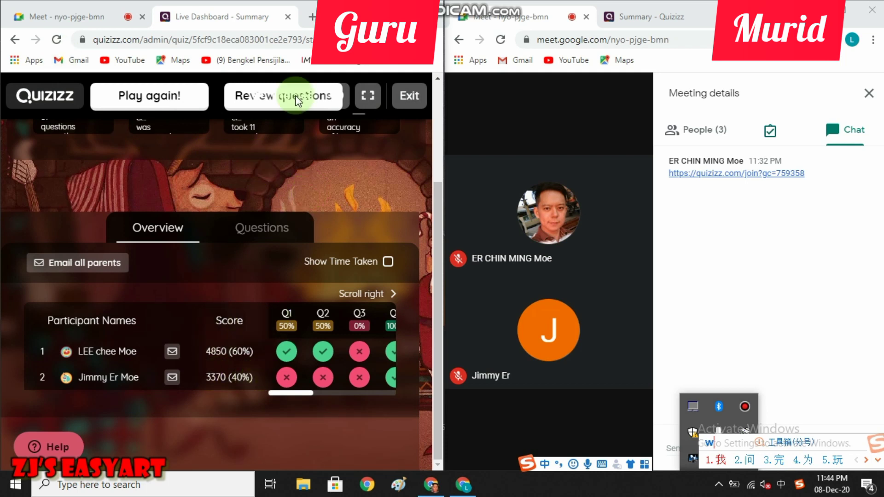
Step: Close the teacher's Meet chat and present the Live Dashboard - Summary tab with audio to the meeting participants
{"action": "left_click", "coordinate": [73, 12]}
{"action": "left_click", "coordinate": [76, 14]}
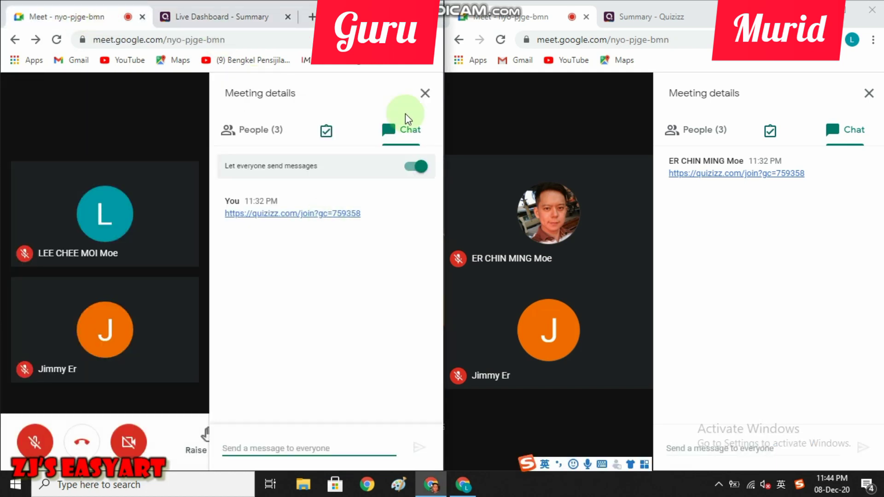
{"action": "left_click", "coordinate": [424, 93]}
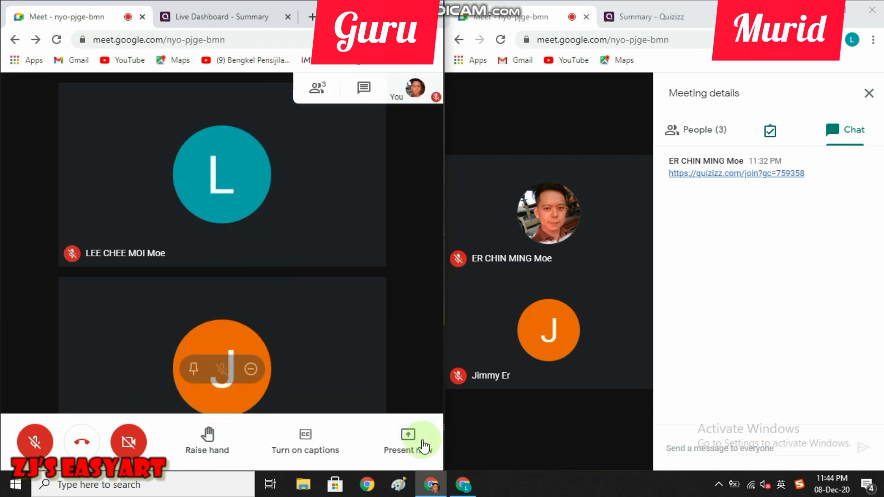
{"action": "left_click", "coordinate": [418, 444]}
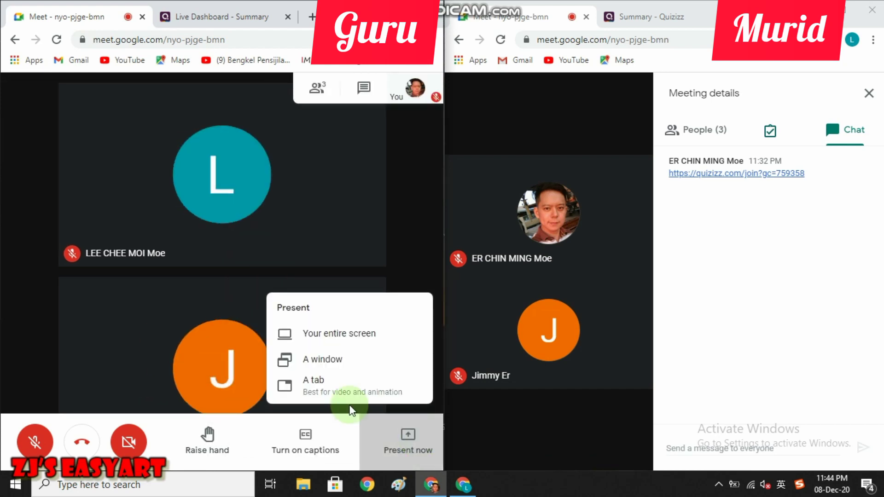
{"action": "left_click", "coordinate": [308, 382]}
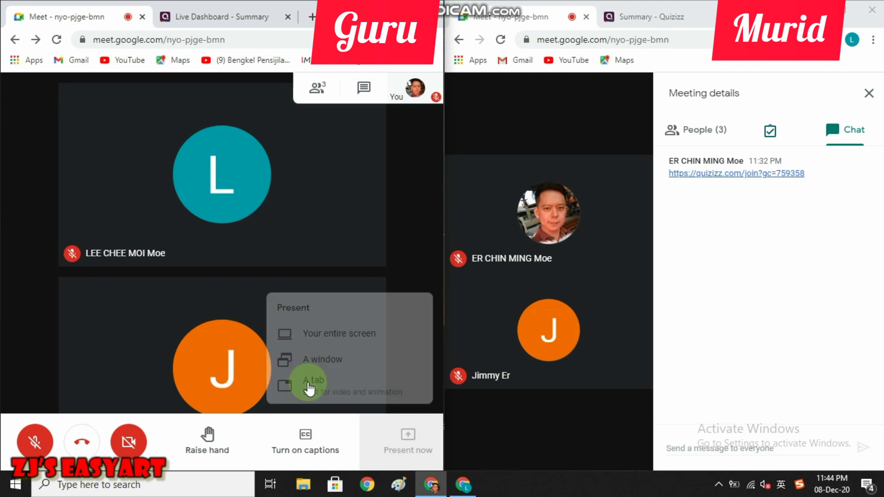
{"action": "left_click", "coordinate": [129, 133]}
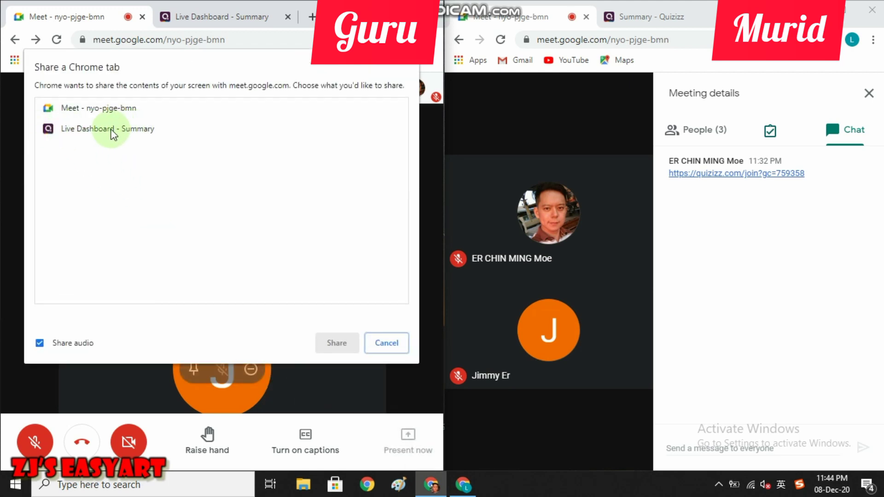
{"action": "left_click", "coordinate": [339, 348]}
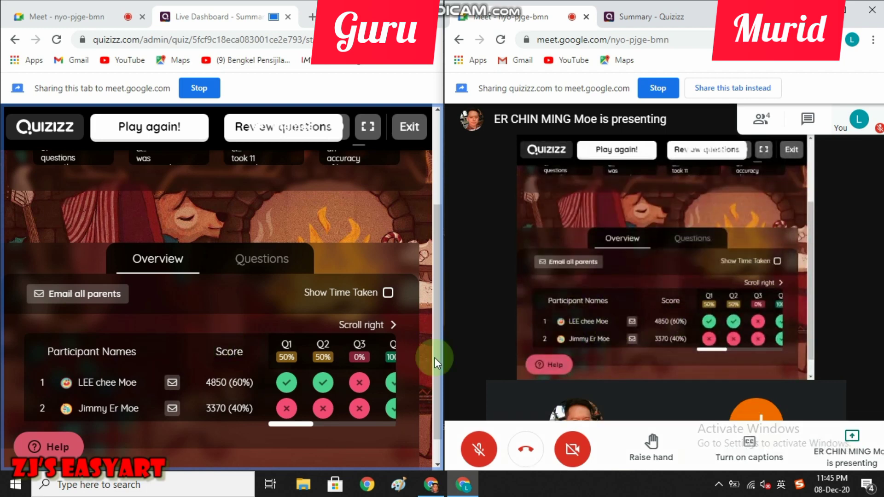
Step: Go over the participants' per-question results and the quiz highlights in the shared dashboard
{"action": "left_click", "coordinate": [320, 421]}
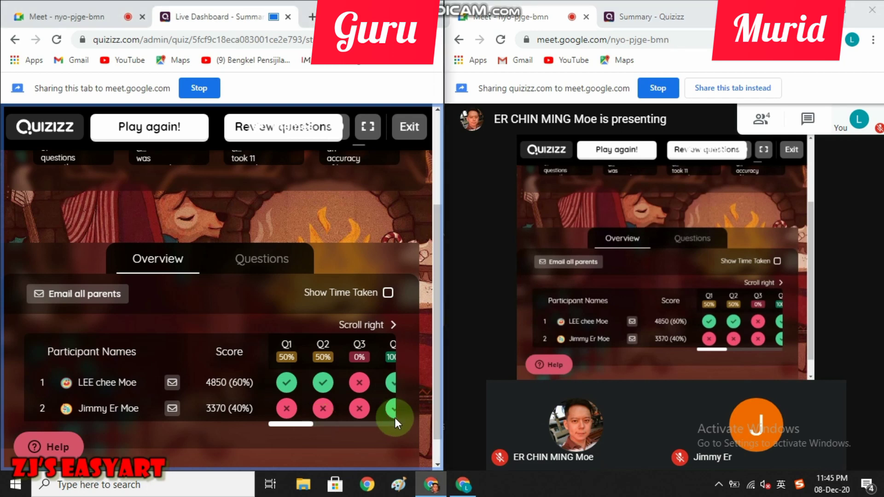
{"action": "left_click_drag", "start_coordinate": [394, 418], "coordinate": [223, 416]}
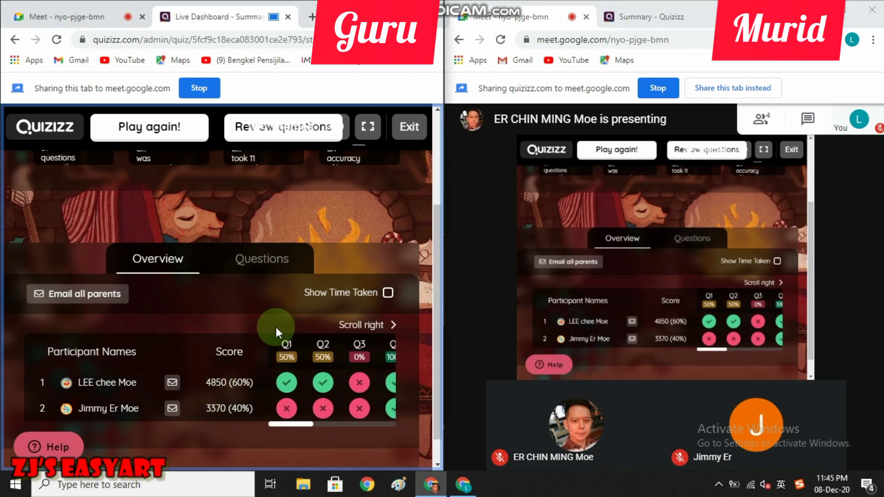
{"action": "scroll", "coordinate": [275, 326], "scroll_direction": "up", "scroll_amount": 3}
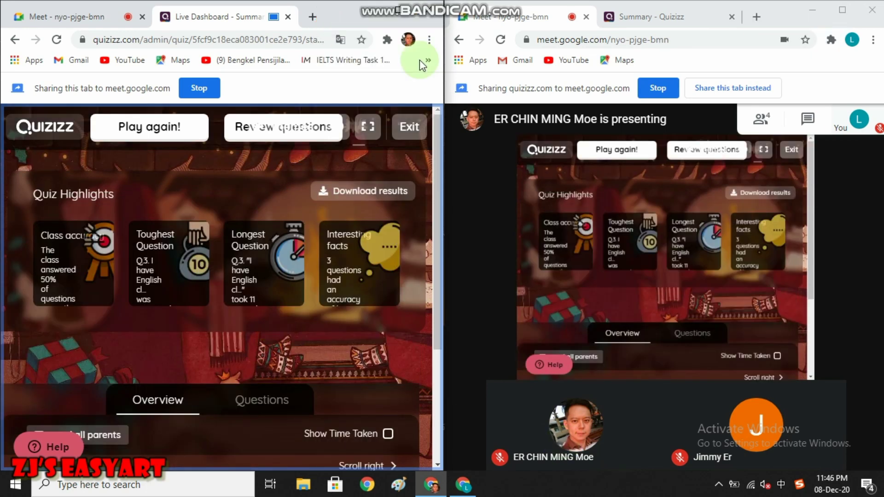
Step: Maximize the teacher's browser window, switch from Meet to Quizizz and open the list of quiz reports
{"action": "key", "text": "super+Up"}
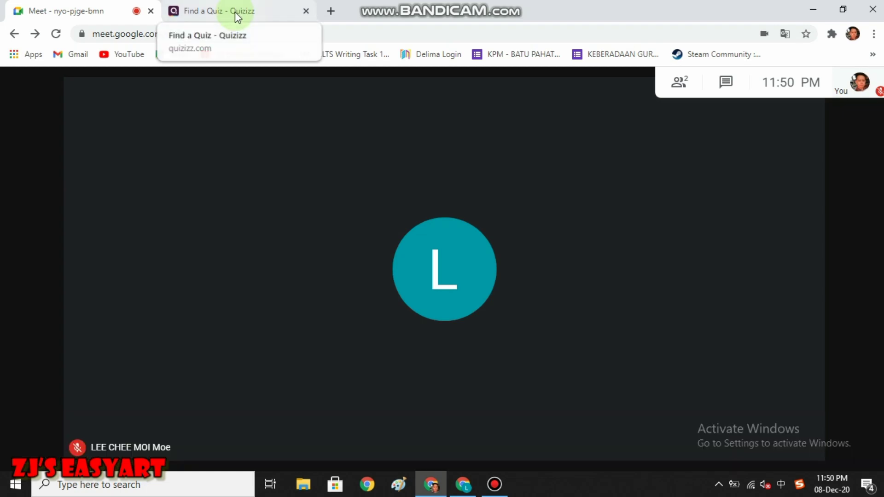
{"action": "left_click", "coordinate": [235, 12]}
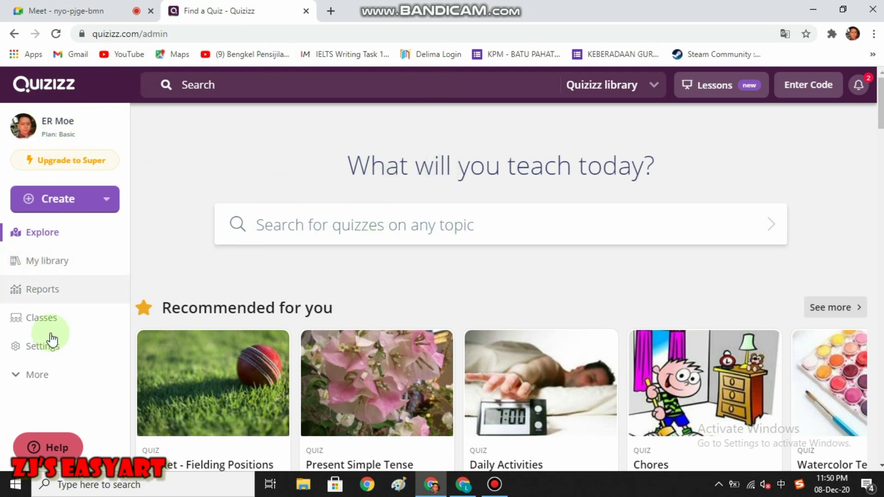
{"action": "left_click", "coordinate": [55, 293]}
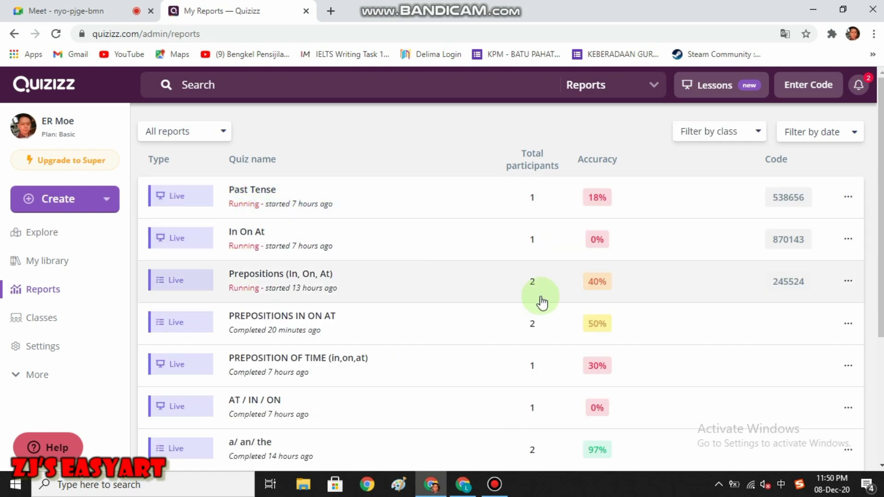
Step: Look through the reports list, open the completed PREPOSITIONS IN ON AT report and view its participants' results
{"action": "scroll", "coordinate": [407, 320], "scroll_direction": "down", "scroll_amount": 1}
{"action": "scroll", "coordinate": [408, 322], "scroll_direction": "up", "scroll_amount": 1}
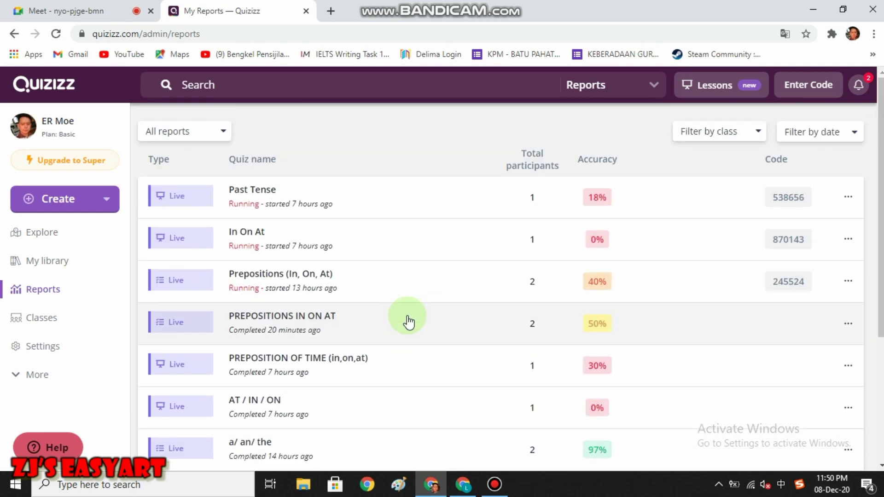
{"action": "scroll", "coordinate": [408, 322], "scroll_direction": "down", "scroll_amount": 4}
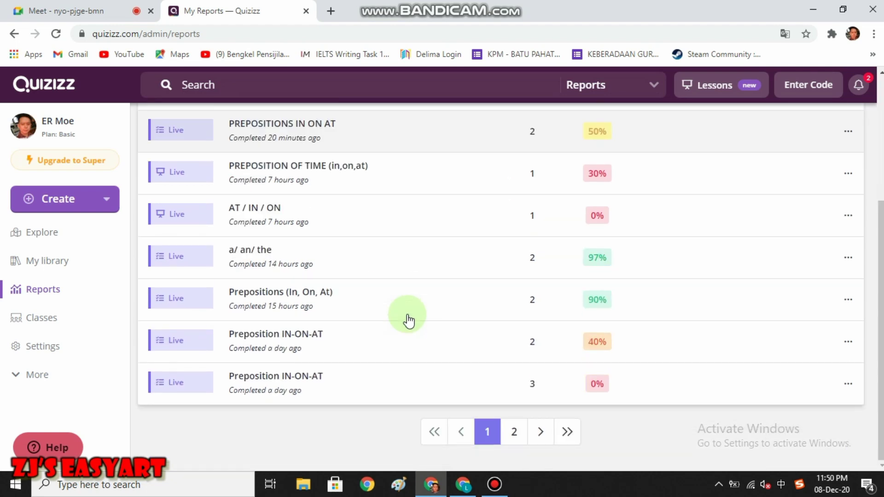
{"action": "scroll", "coordinate": [409, 322], "scroll_direction": "up", "scroll_amount": 4}
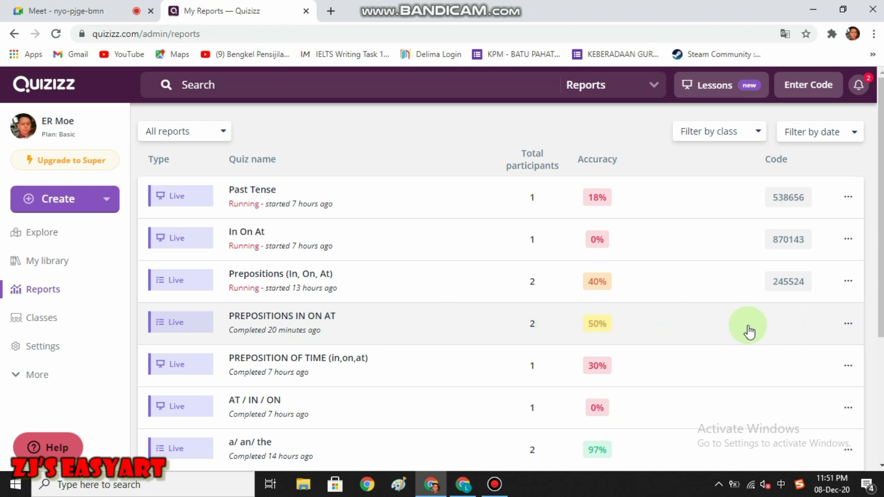
{"action": "left_click", "coordinate": [324, 328]}
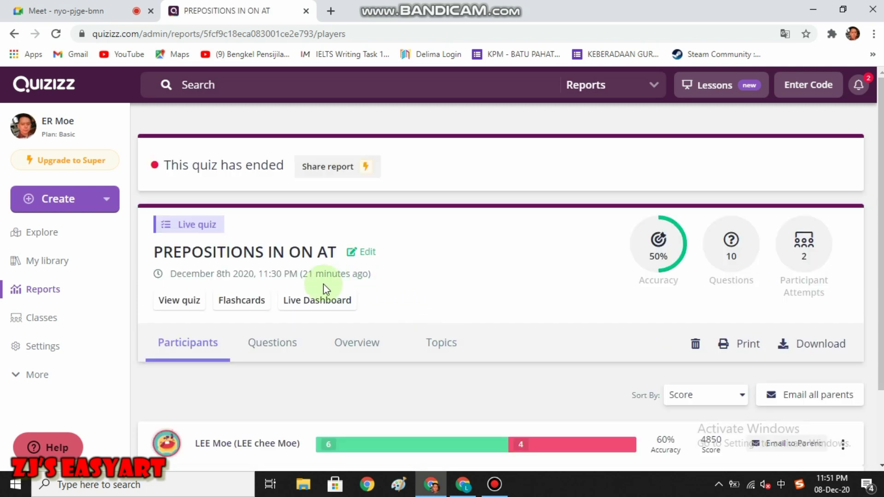
{"action": "scroll", "coordinate": [374, 278], "scroll_direction": "down", "scroll_amount": 2}
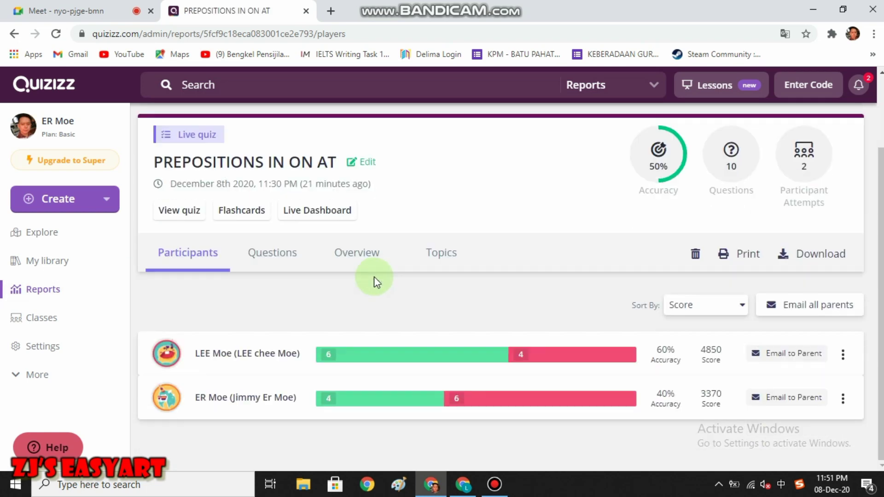